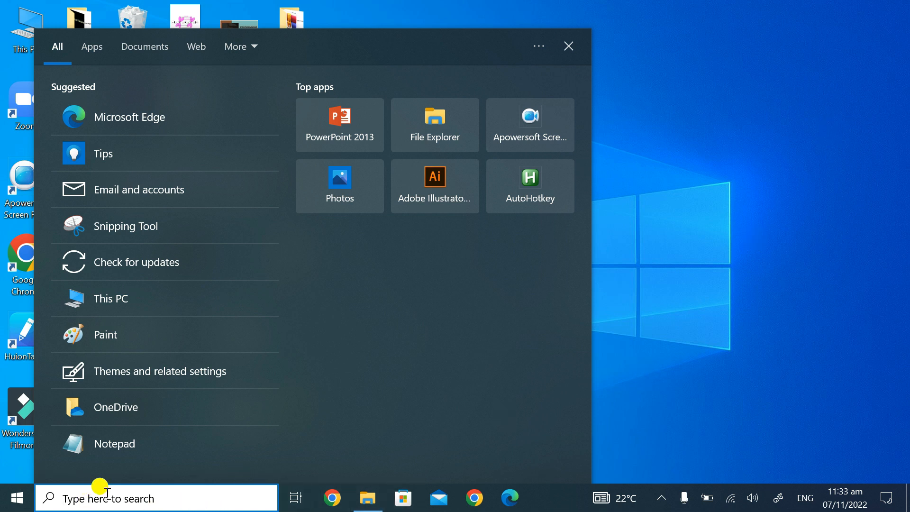
# - Open Word 2013 and create a new blank document
pyautogui.write('ms w')
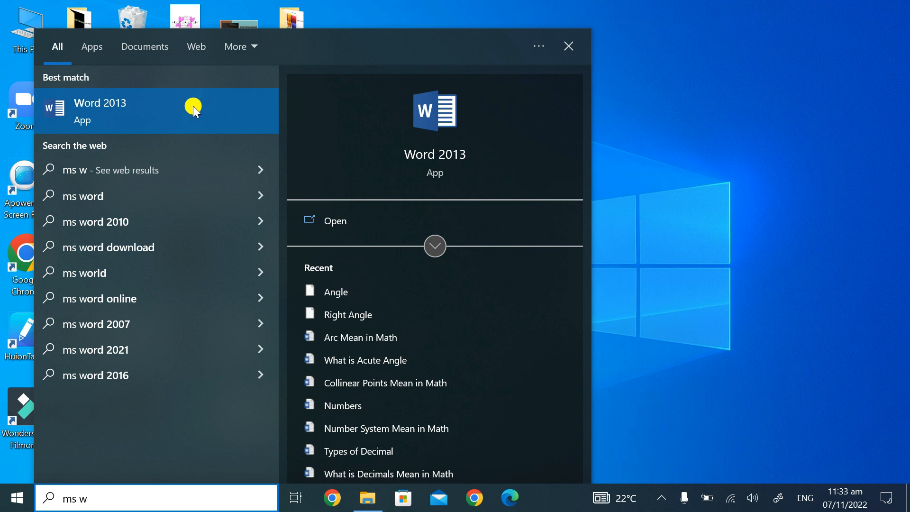
pyautogui.click(193, 106)
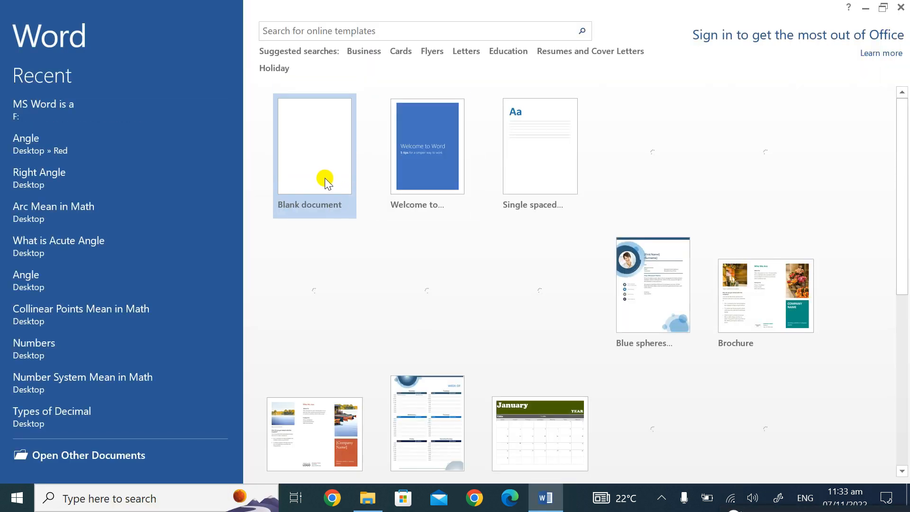
pyautogui.click(618, 92)
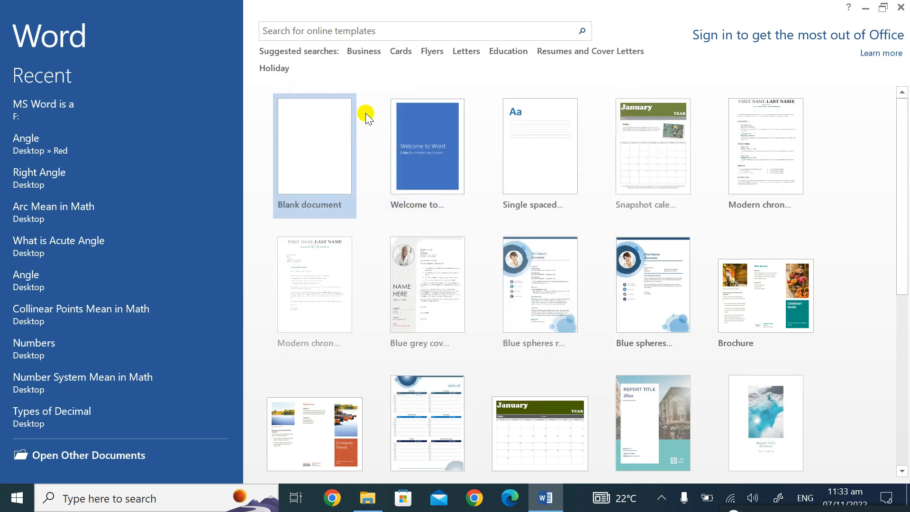
pyautogui.click(331, 139)
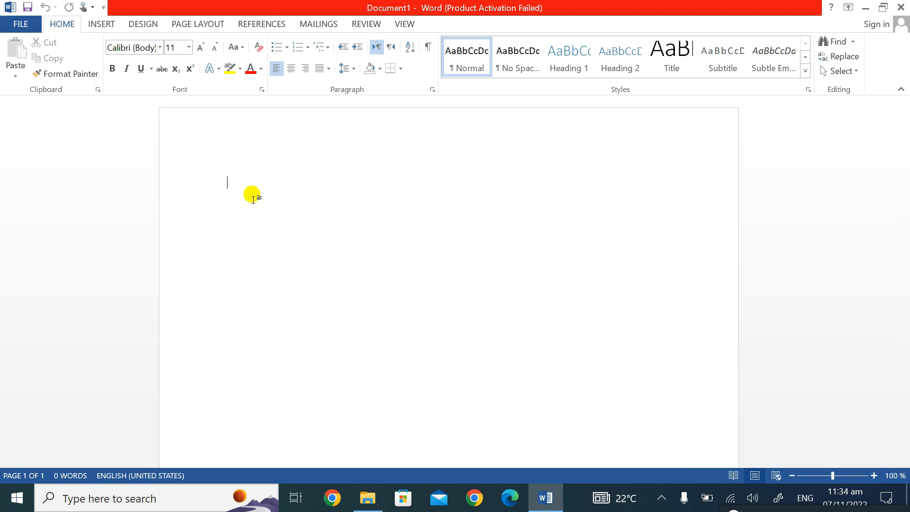
pyautogui.click(160, 48)
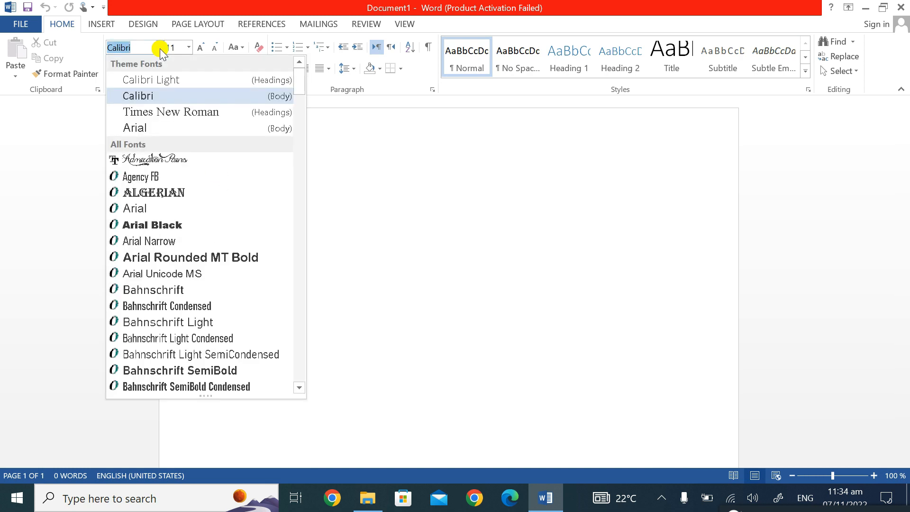
pyautogui.click(342, 205)
pyautogui.click(188, 47)
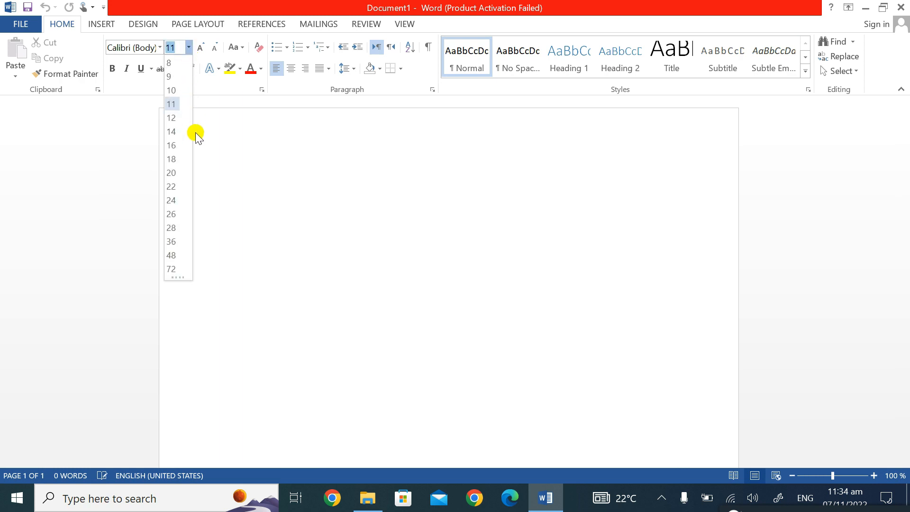
pyautogui.click(328, 208)
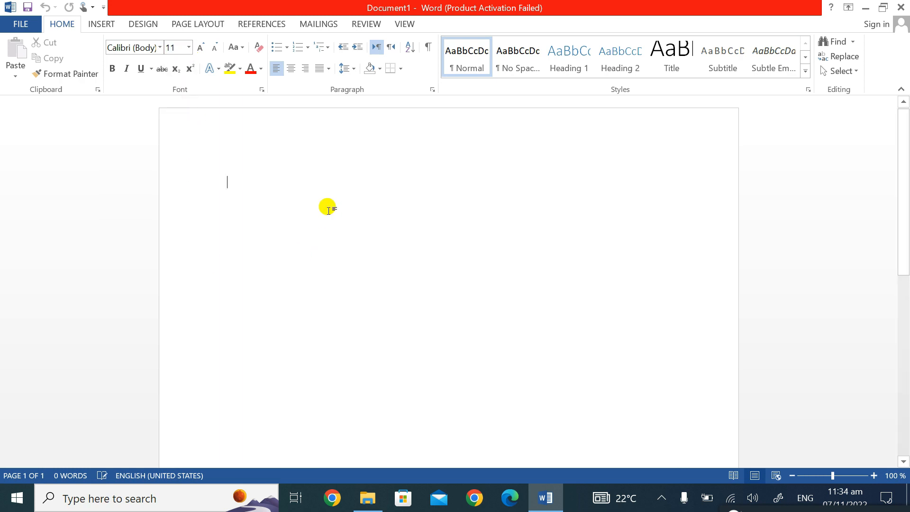
# - Enter the text "MS word" on the first line and set its font size to 48
pyautogui.write('MS word')
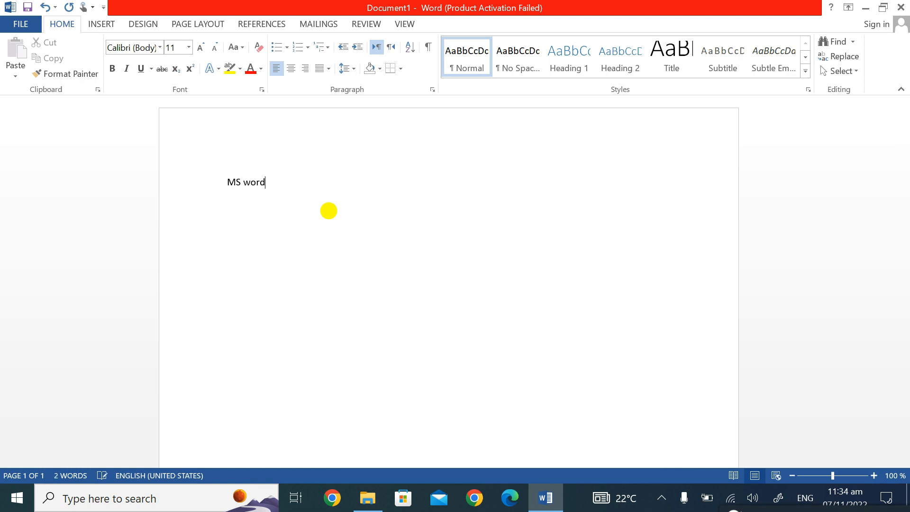
pyautogui.tripleClick(241, 188)
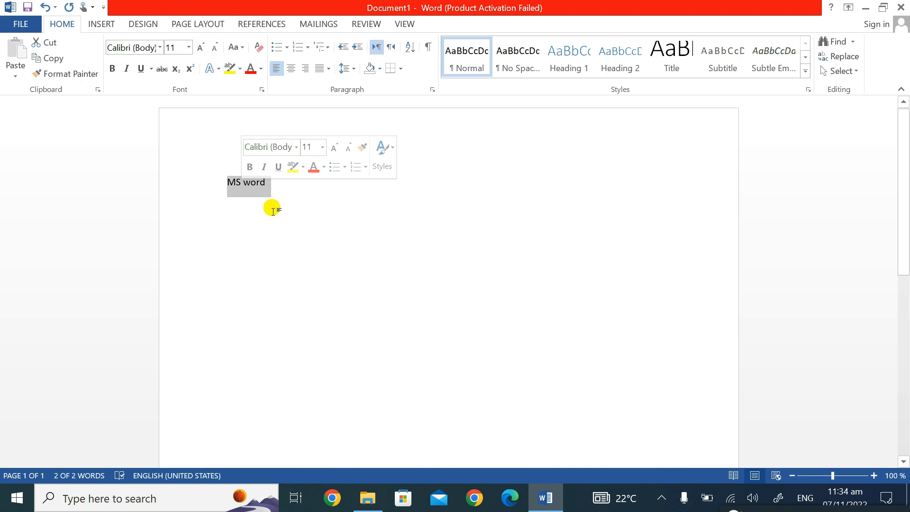
pyautogui.click(189, 51)
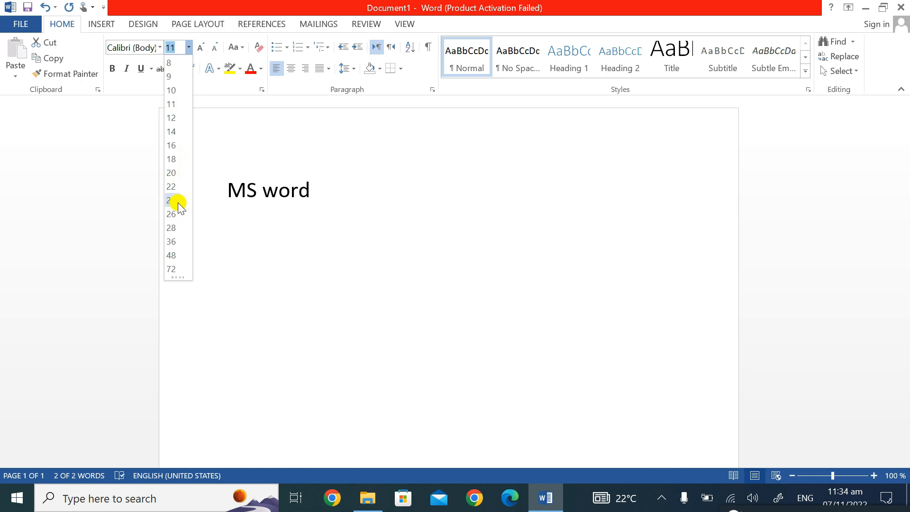
pyautogui.click(172, 253)
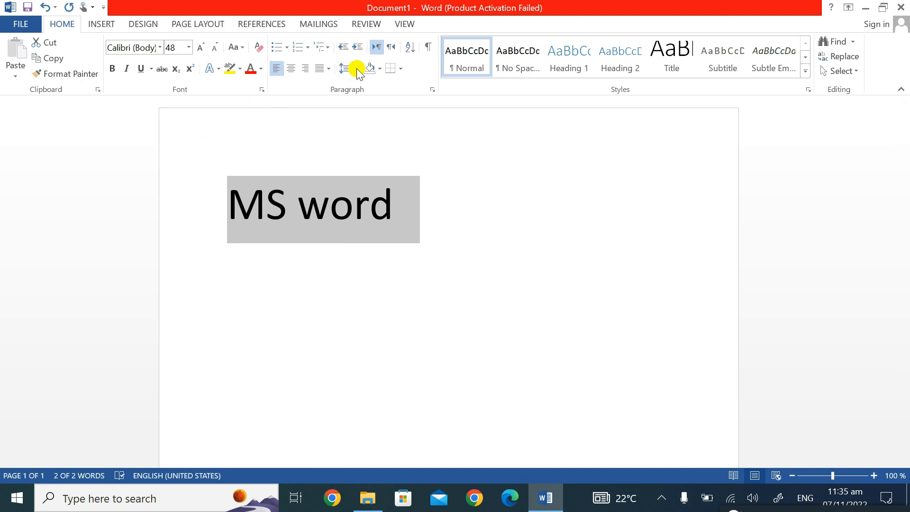
# - Try centred, right, left and justified alignment on the "MS word" line, ending with left alignment
pyautogui.click(289, 72)
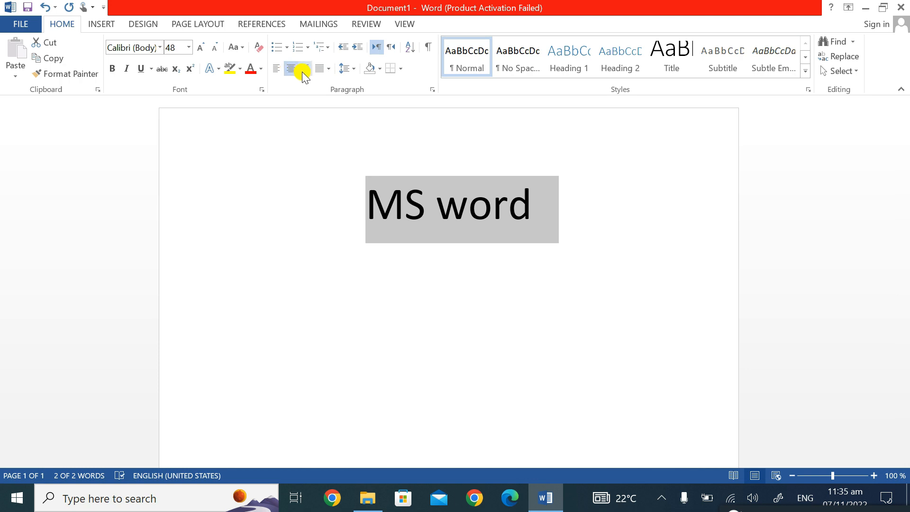
pyautogui.click(303, 74)
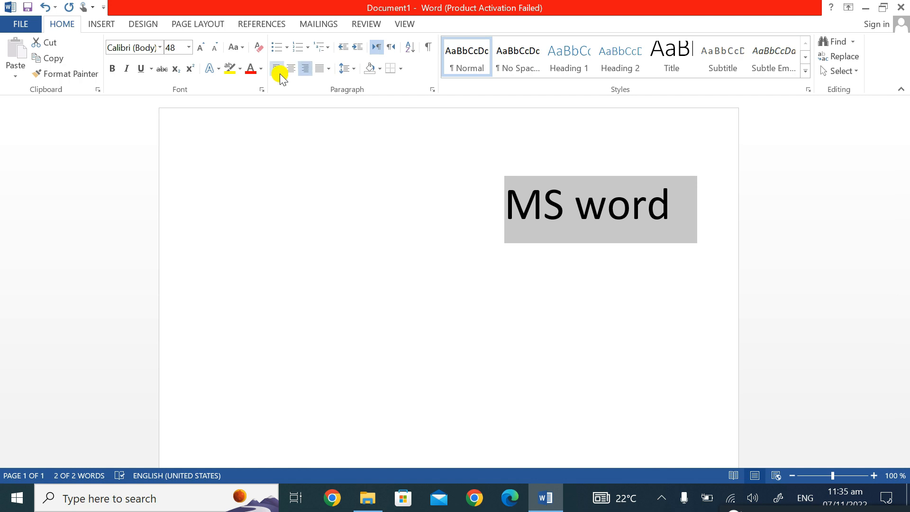
pyautogui.click(280, 74)
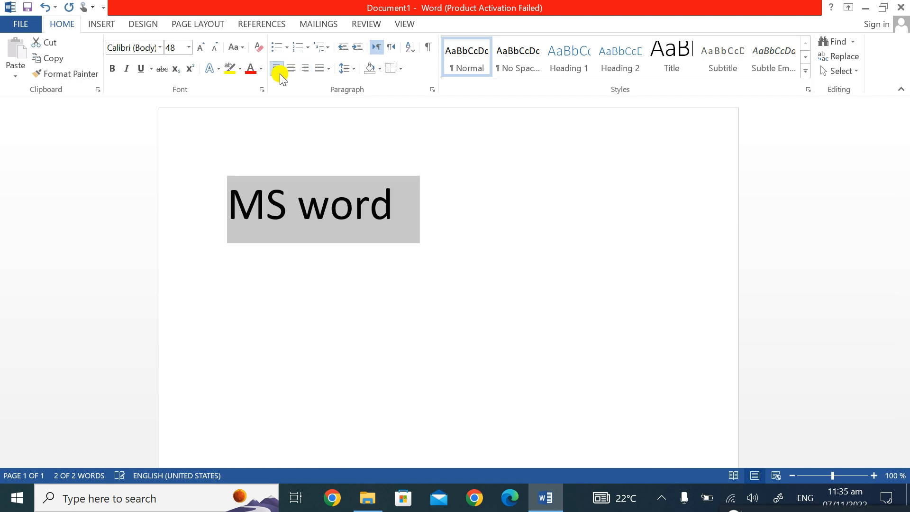
pyautogui.click(321, 71)
pyautogui.click(321, 69)
pyautogui.hotkey('ctrl', 'e')
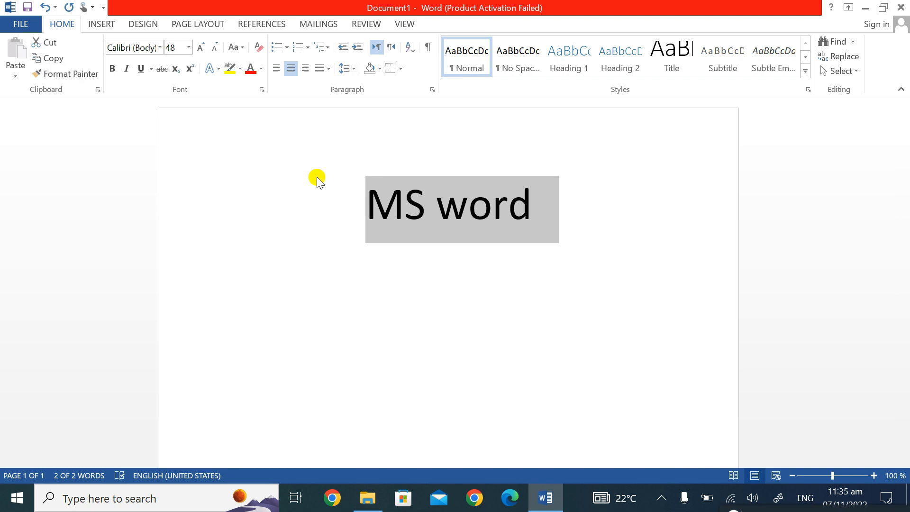
pyautogui.hotkey('ctrl', 'r')
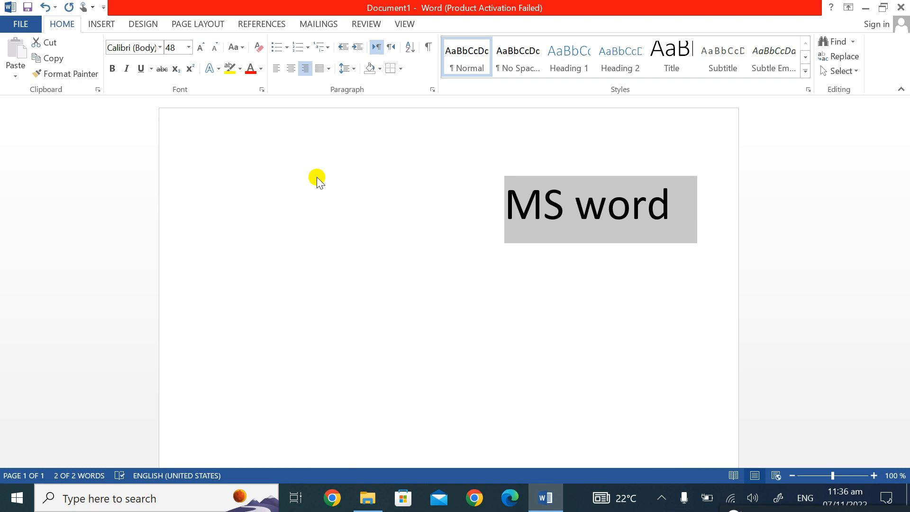
pyautogui.hotkey('ctrl', 'l')
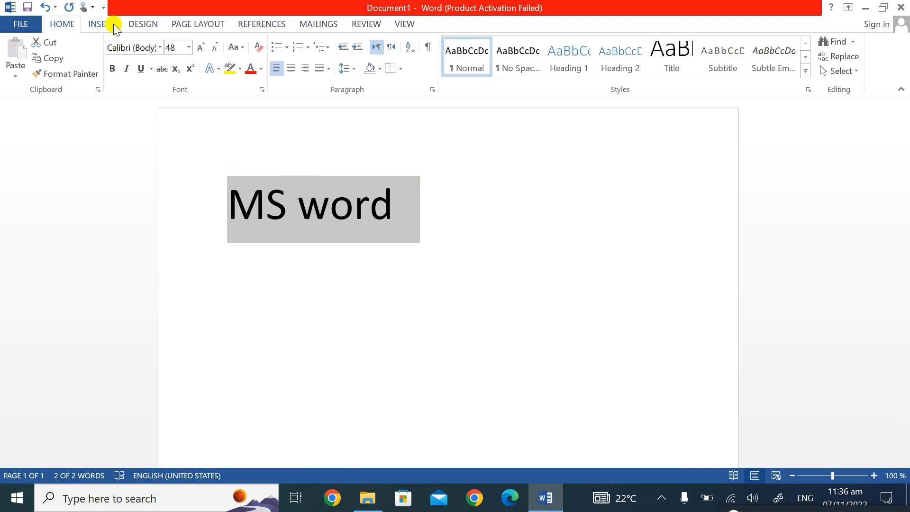
# - Insert a table with 3 columns and 4 rows on a new line below the "MS word" text
pyautogui.click(101, 24)
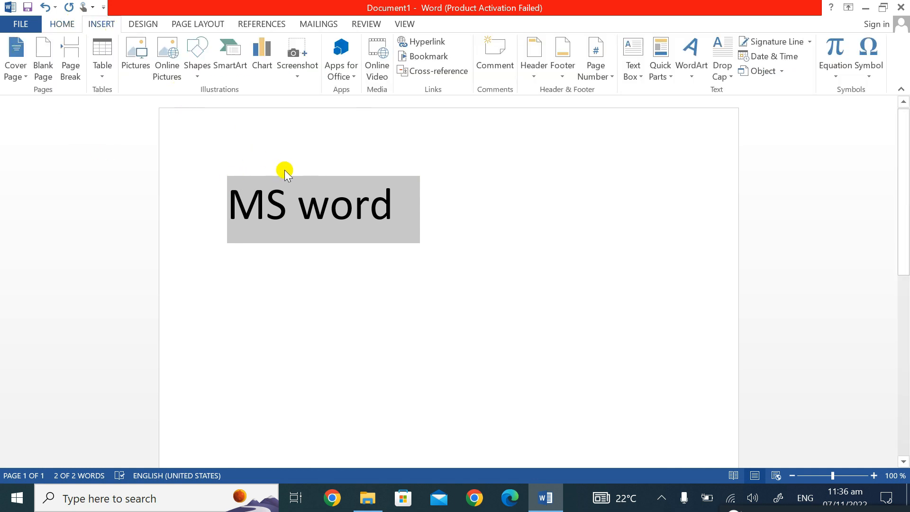
pyautogui.click(417, 198)
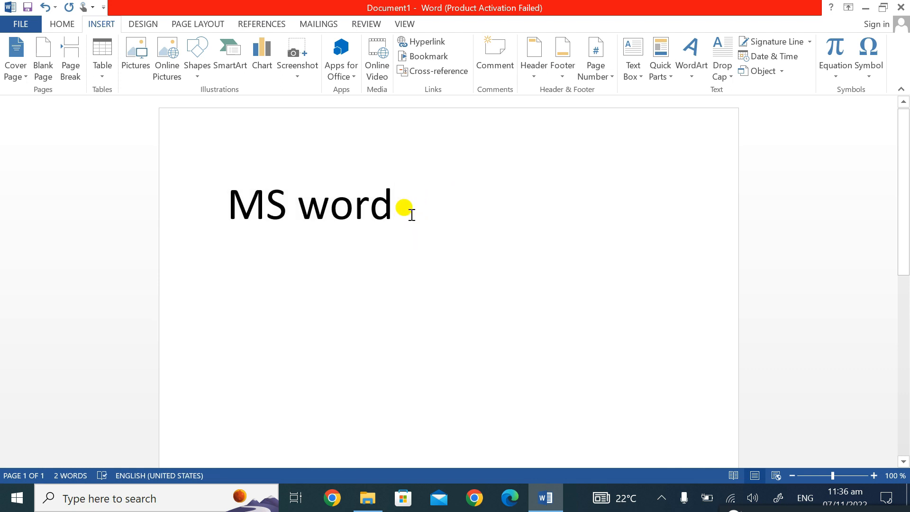
pyautogui.press('Return')
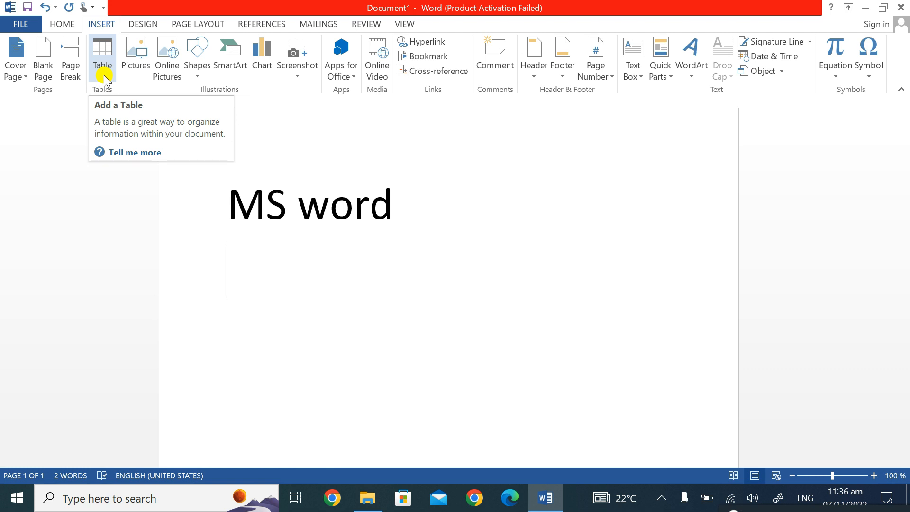
pyautogui.click(103, 73)
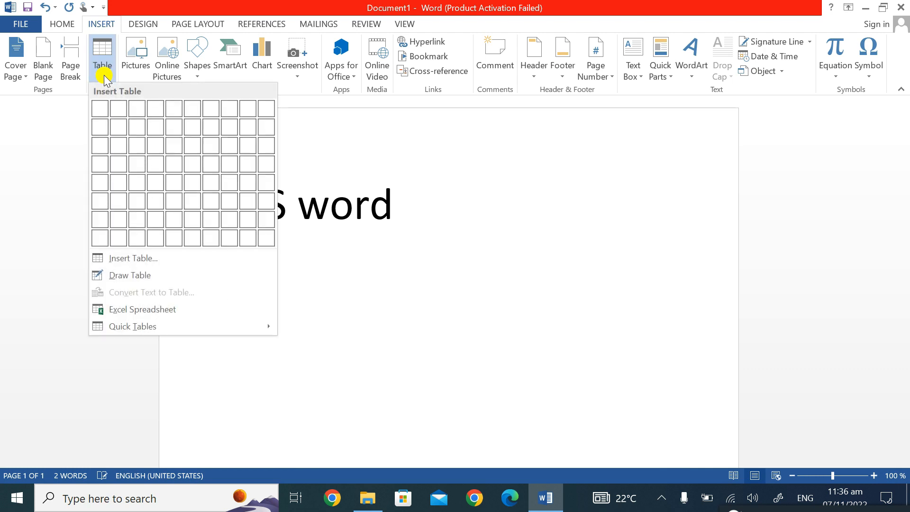
pyautogui.click(104, 76)
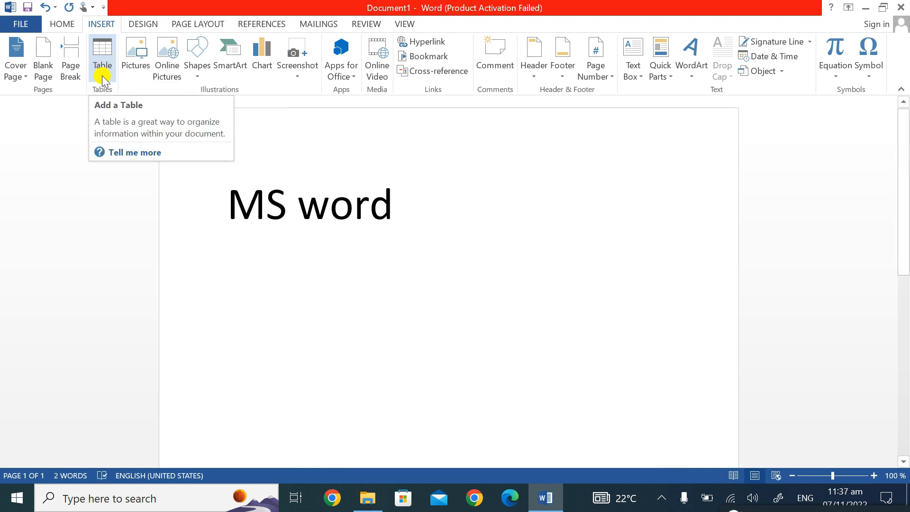
pyautogui.click(104, 79)
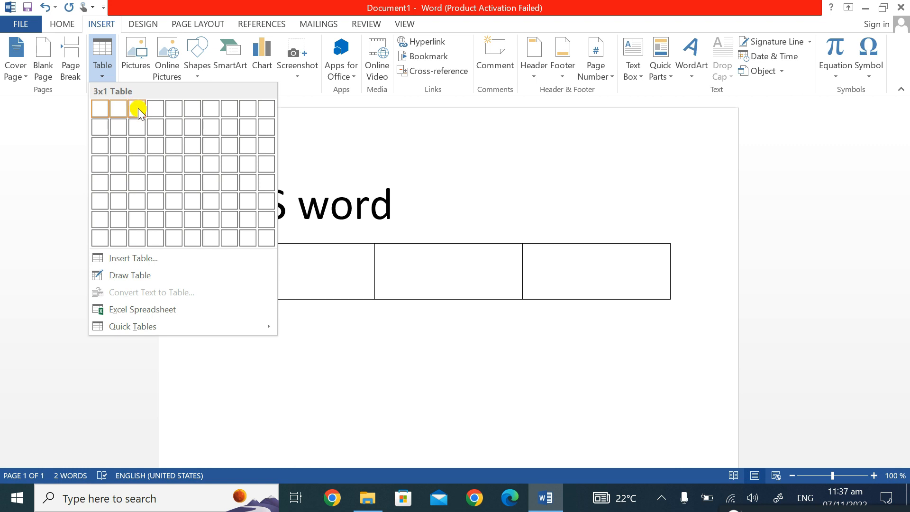
pyautogui.press('Escape')
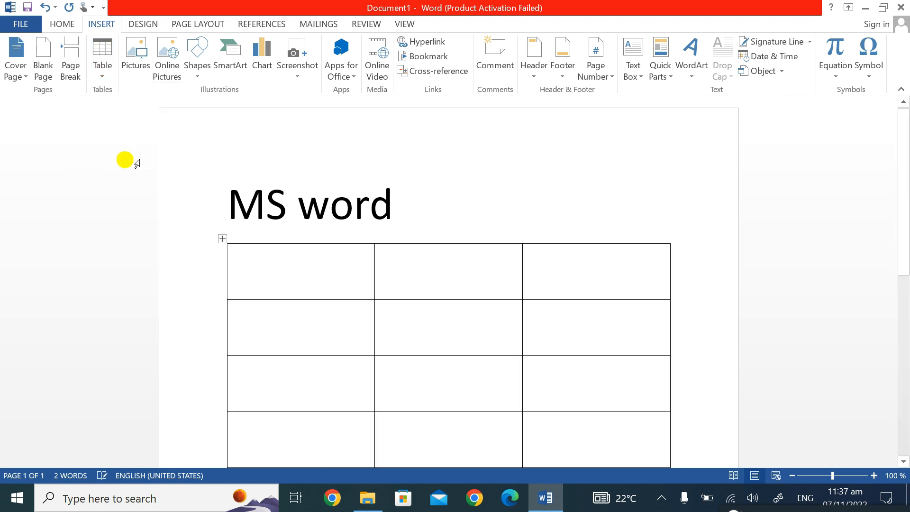
pyautogui.scroll(-3, 471, 179)
pyautogui.scroll(2, 479, 188)
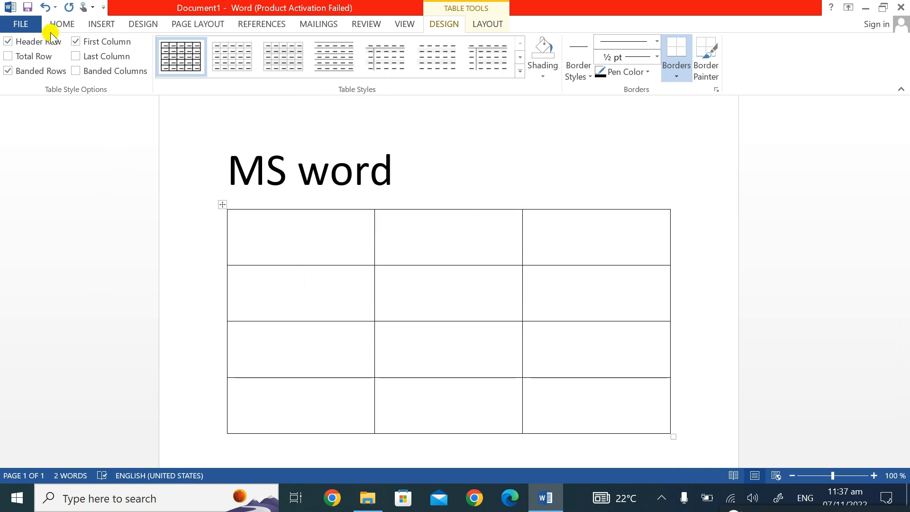
# - Insert another table with 3 columns and 4 rows directly below the existing table, specifying its dimensions numerically
pyautogui.click(107, 24)
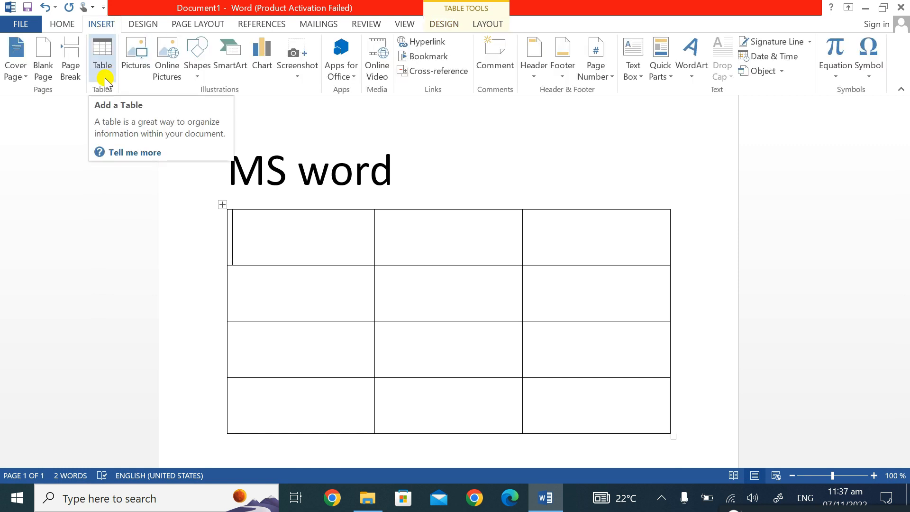
pyautogui.scroll(-3, 284, 322)
pyautogui.click(303, 353)
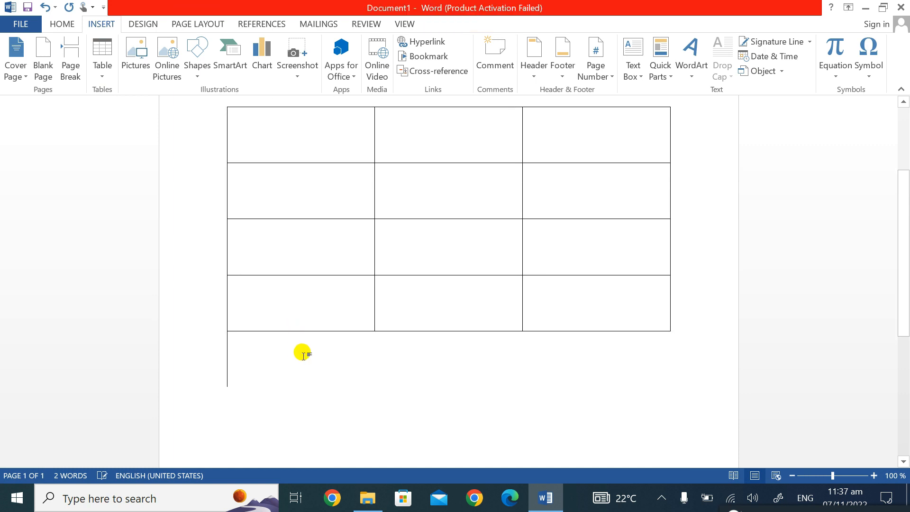
pyautogui.click(102, 71)
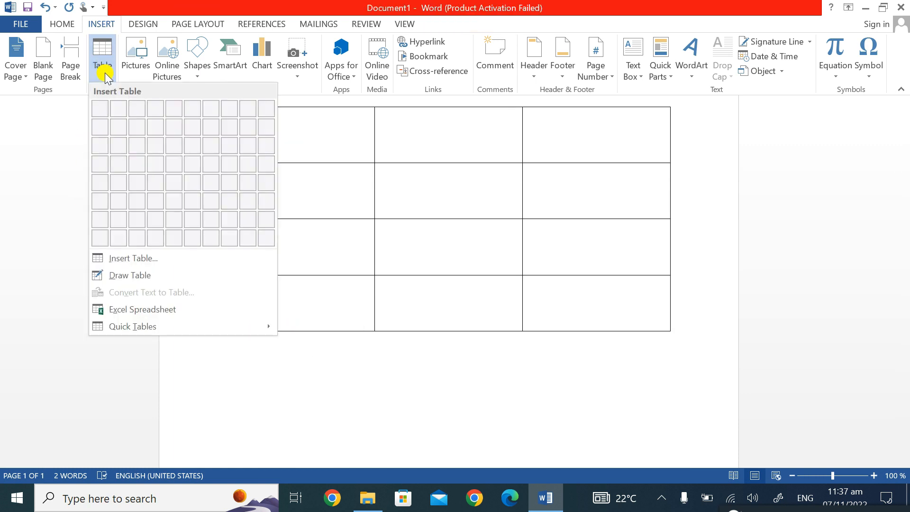
pyautogui.click(152, 260)
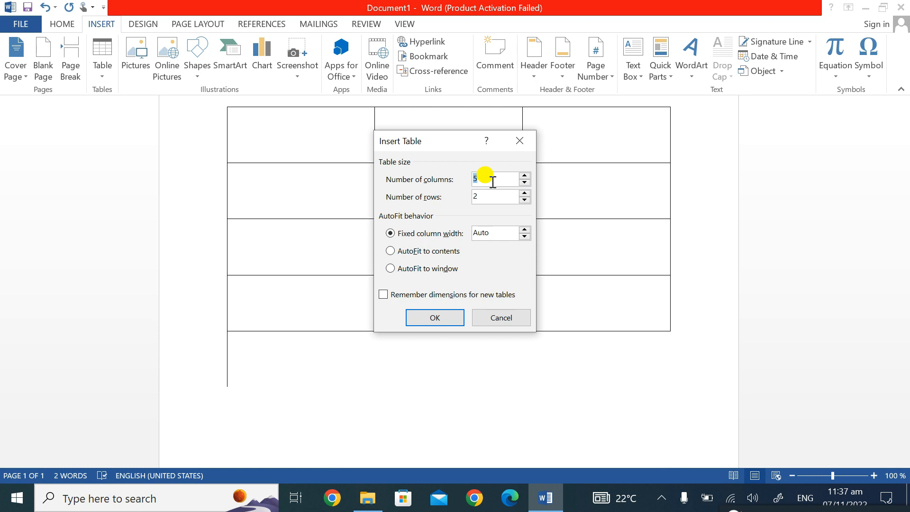
pyautogui.press('BackSpace')
pyautogui.write('3')
pyautogui.press('BackSpace')
pyautogui.write('4')
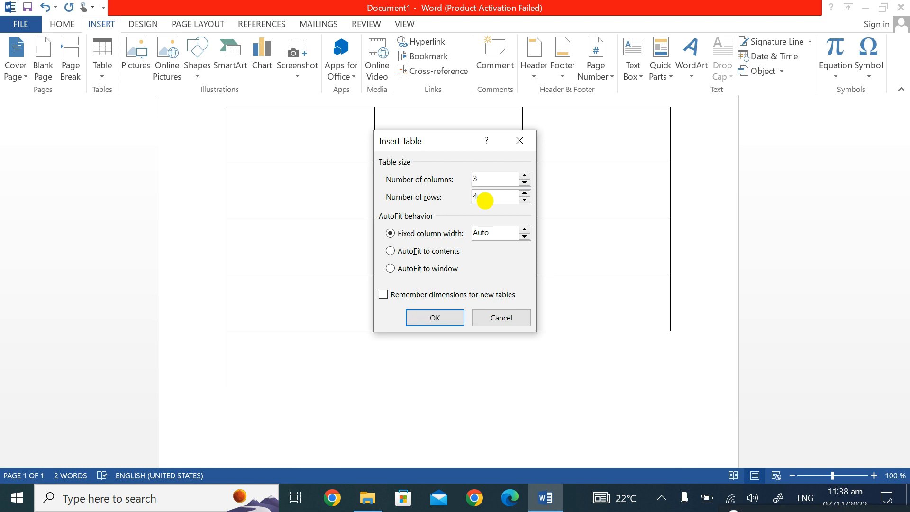
pyautogui.click(435, 317)
pyautogui.scroll(-3, 442, 313)
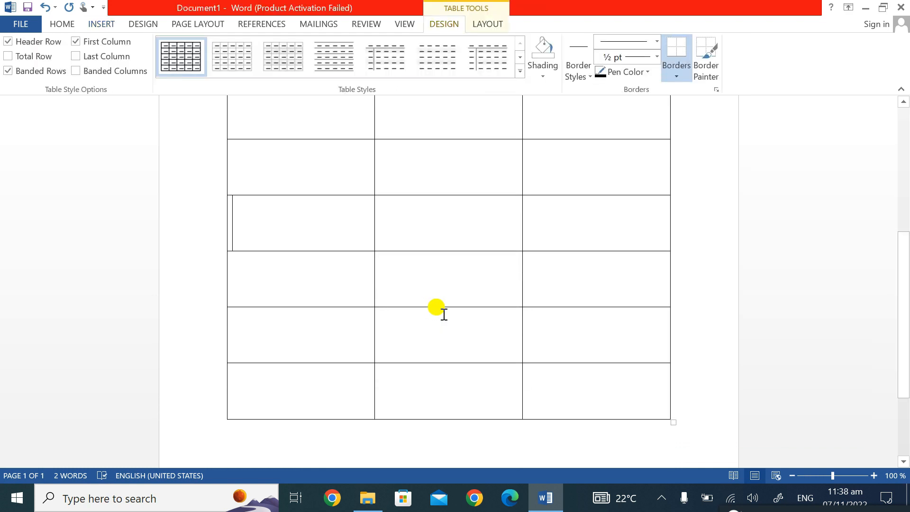
pyautogui.scroll(5, 444, 314)
pyautogui.scroll(-5, 441, 317)
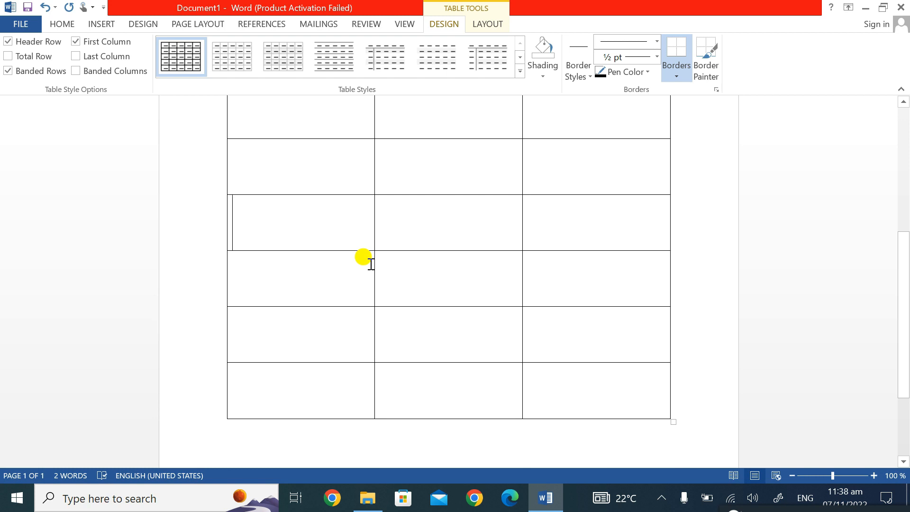
pyautogui.scroll(3, 370, 272)
pyautogui.scroll(3, 373, 276)
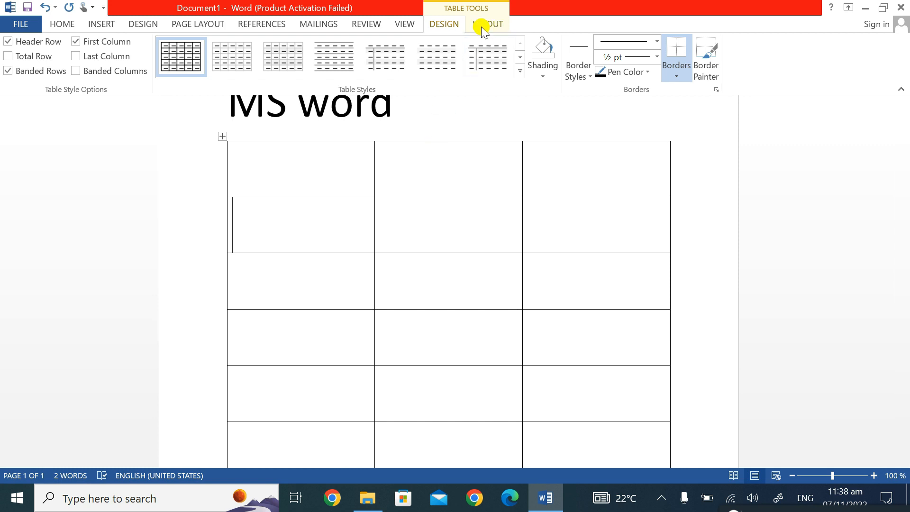
pyautogui.scroll(-5, 304, 283)
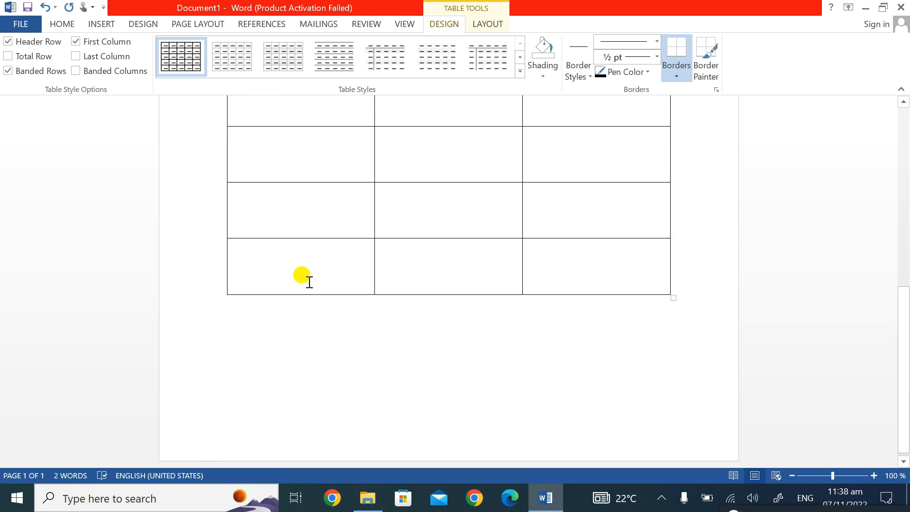
pyautogui.doubleClick(311, 361)
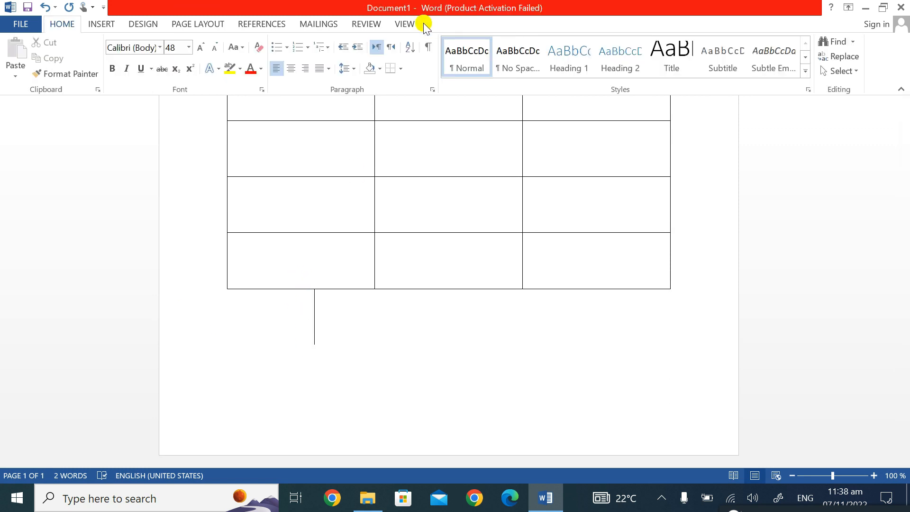
pyautogui.scroll(5, 280, 329)
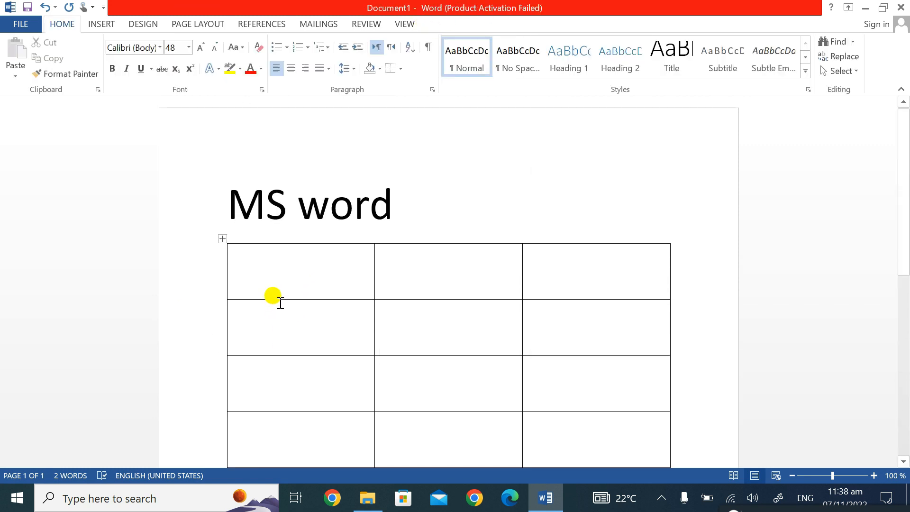
# - Try a plain table style with grey banded rows and the yellow banded grid style on the table
pyautogui.click(282, 279)
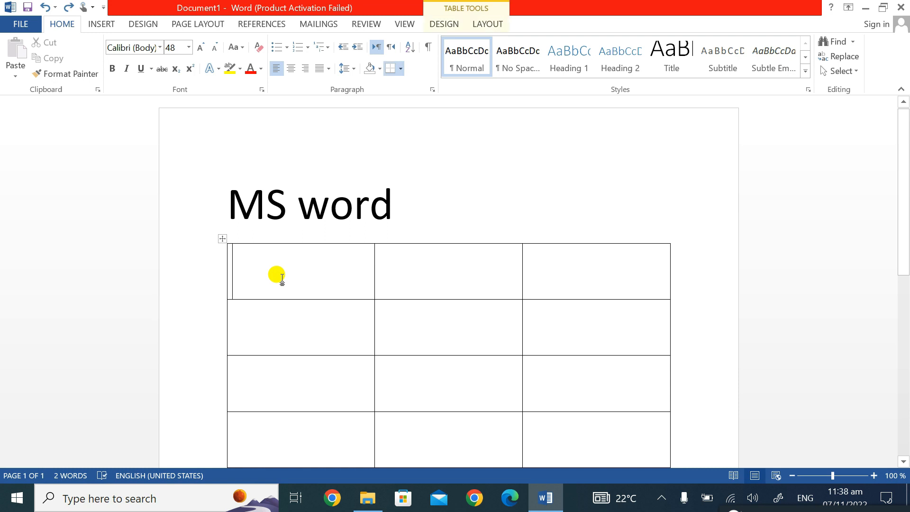
pyautogui.click(450, 23)
pyautogui.click(189, 57)
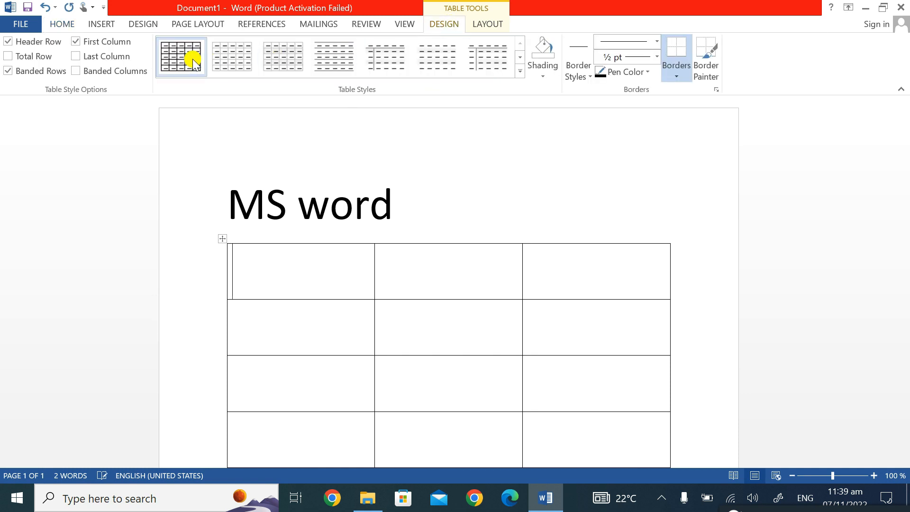
pyautogui.click(386, 58)
pyautogui.scroll(-5, 571, 169)
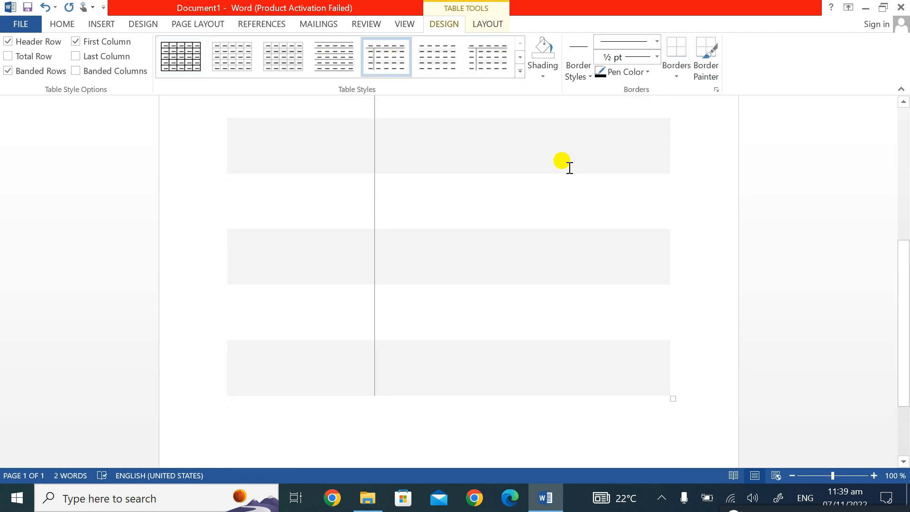
pyautogui.click(519, 72)
pyautogui.click(378, 170)
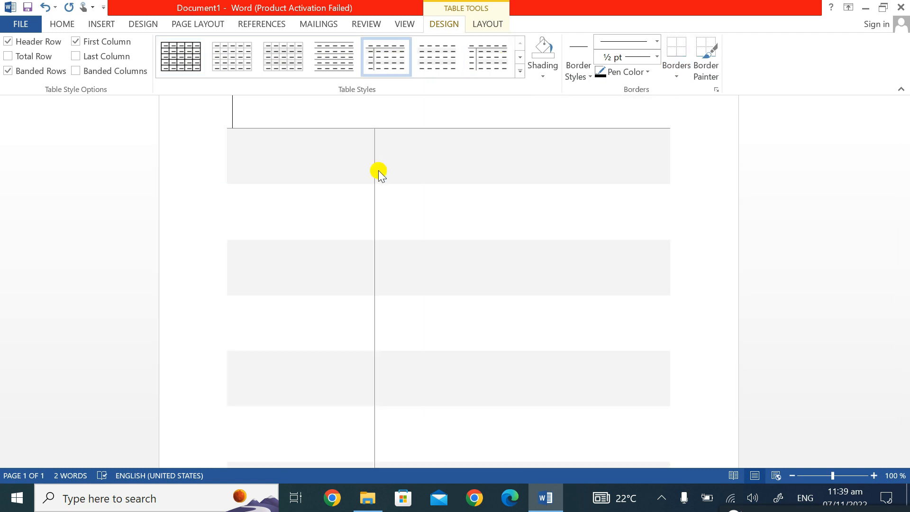
pyautogui.scroll(-3, 415, 216)
pyautogui.scroll(6, 413, 213)
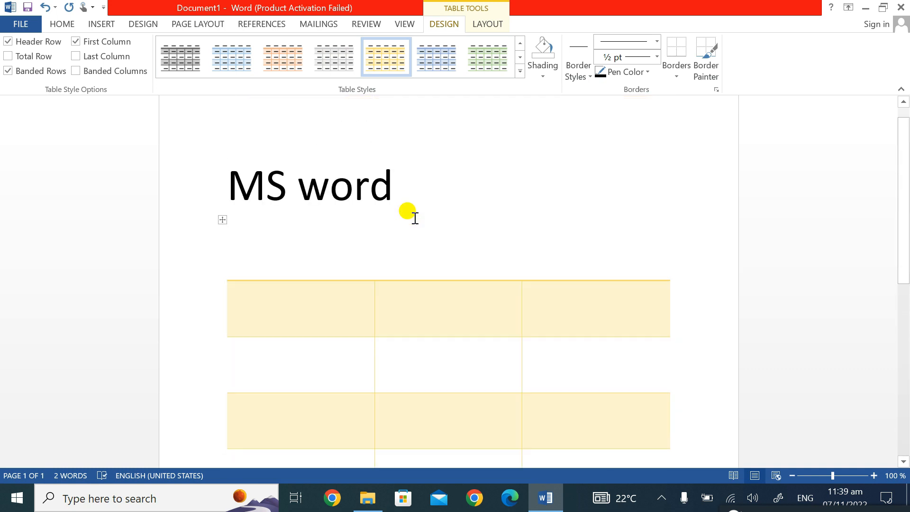
# - Apply the orange grid table style with a solid orange header row and first column to the table
pyautogui.click(519, 71)
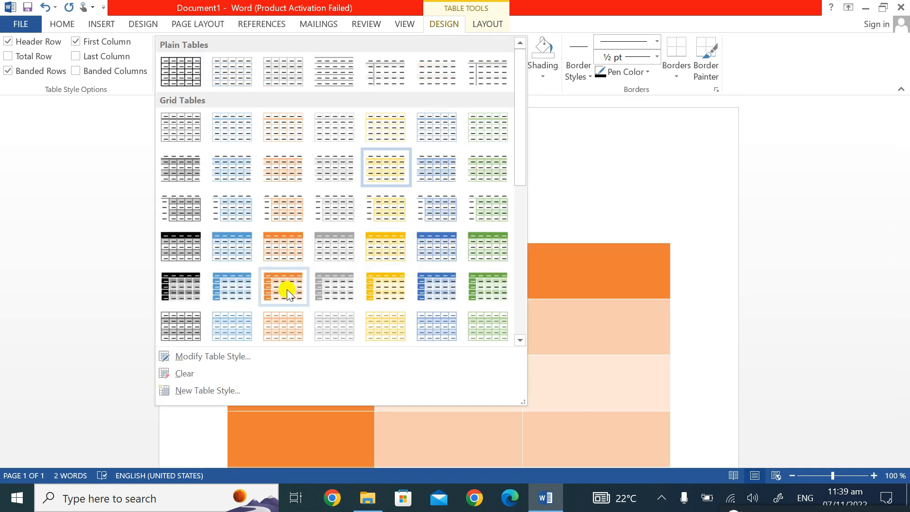
pyautogui.click(286, 289)
pyautogui.scroll(-5, 428, 270)
pyautogui.scroll(5, 428, 268)
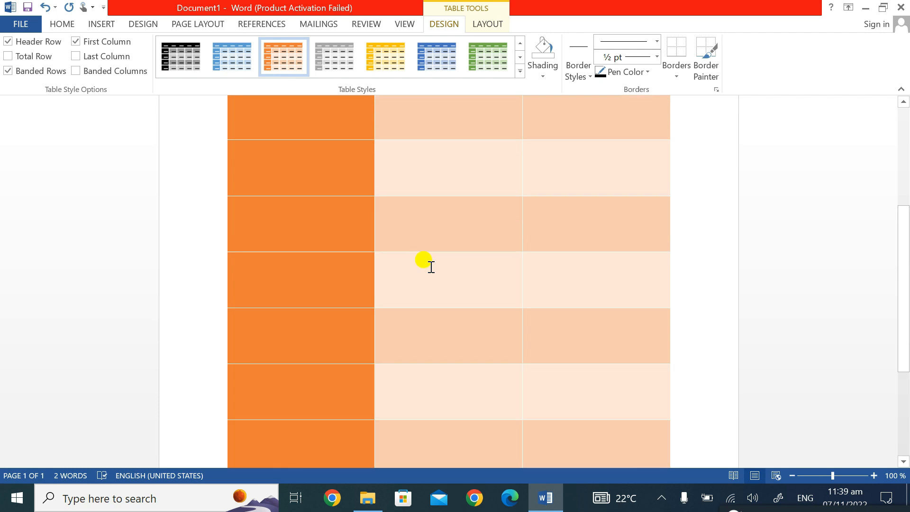
pyautogui.scroll(-5, 429, 267)
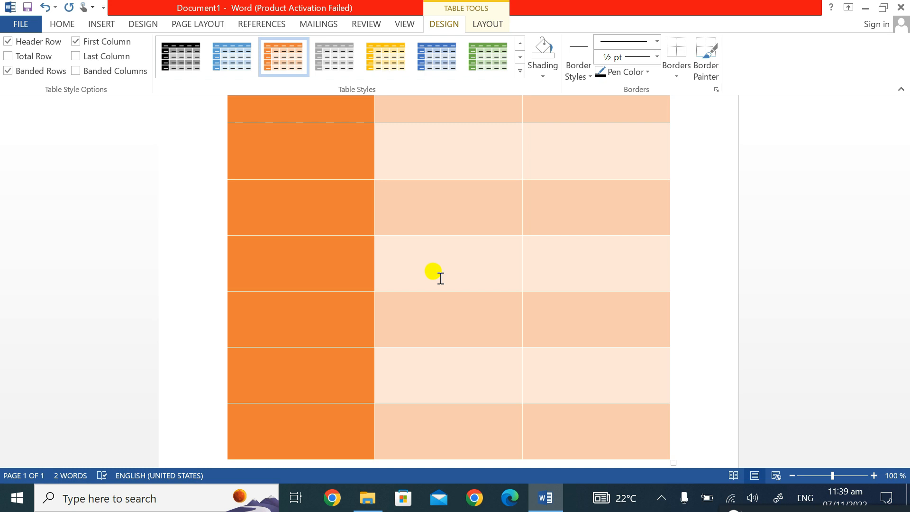
# - Shade the first cell of the table's header row black
pyautogui.click(301, 211)
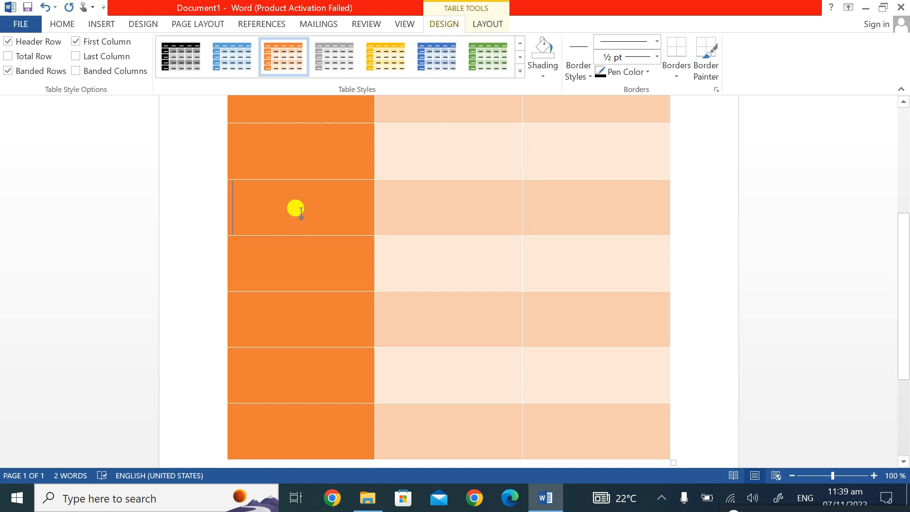
pyautogui.scroll(1, 302, 211)
pyautogui.scroll(4, 302, 211)
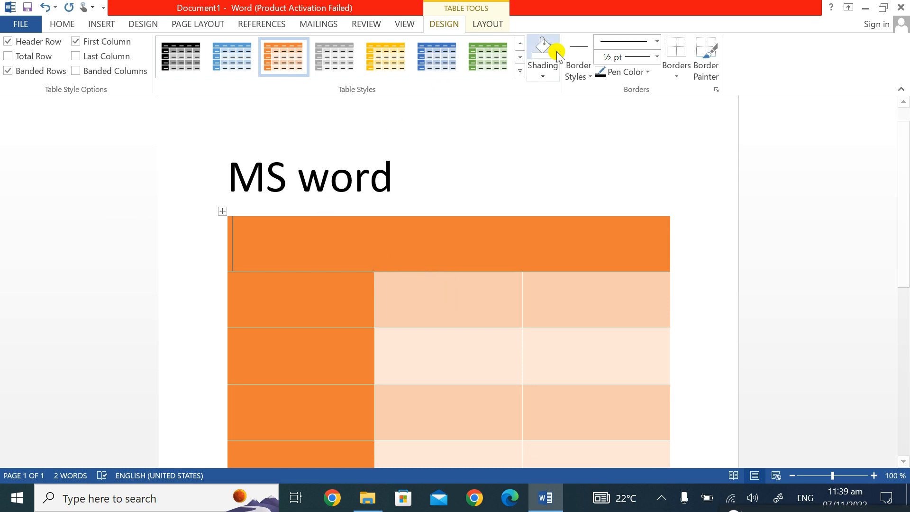
pyautogui.click(543, 79)
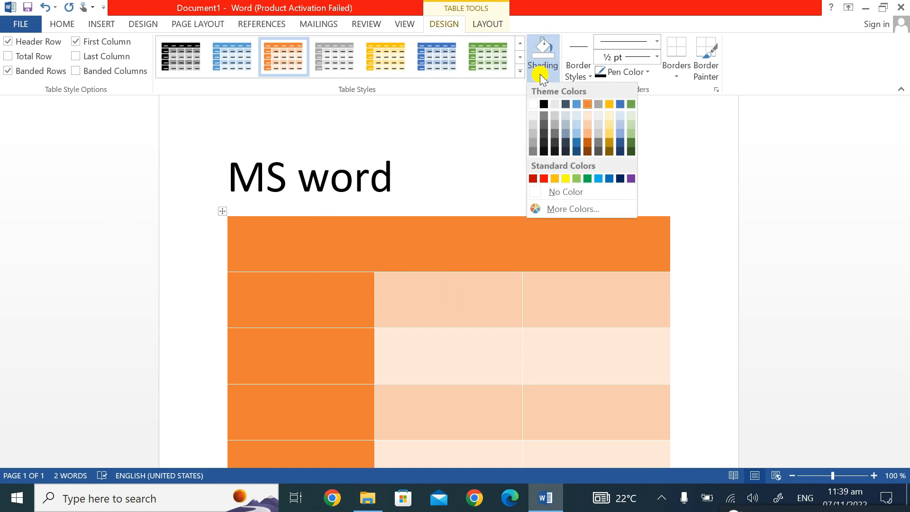
pyautogui.click(544, 102)
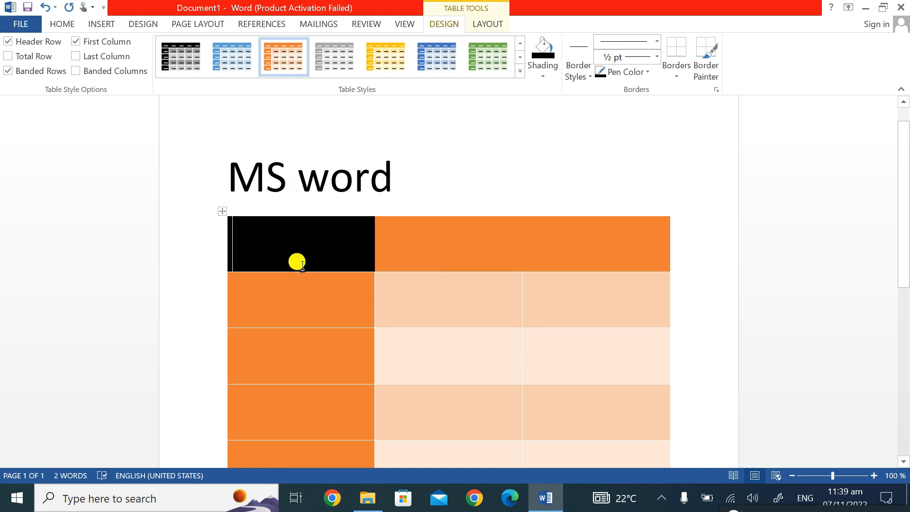
# - Shade the second header cell light blue and the third header cell dark gold
pyautogui.click(467, 250)
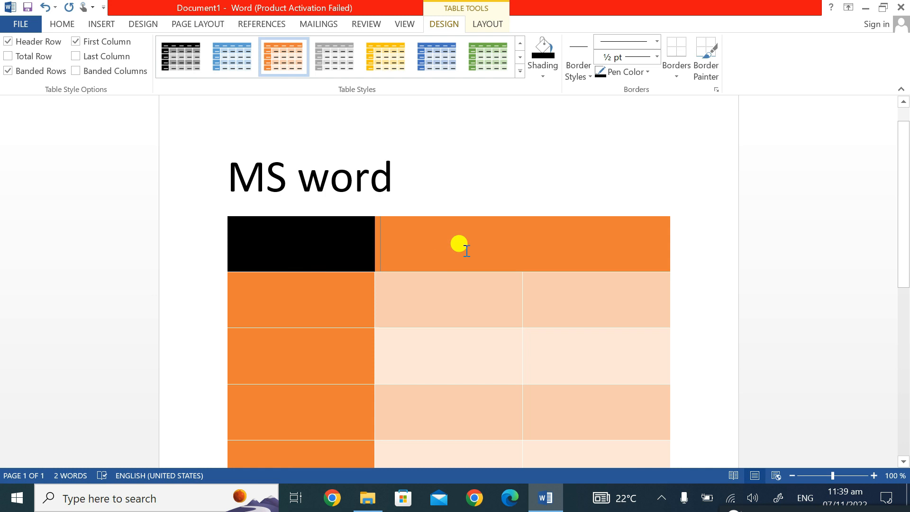
pyautogui.click(543, 77)
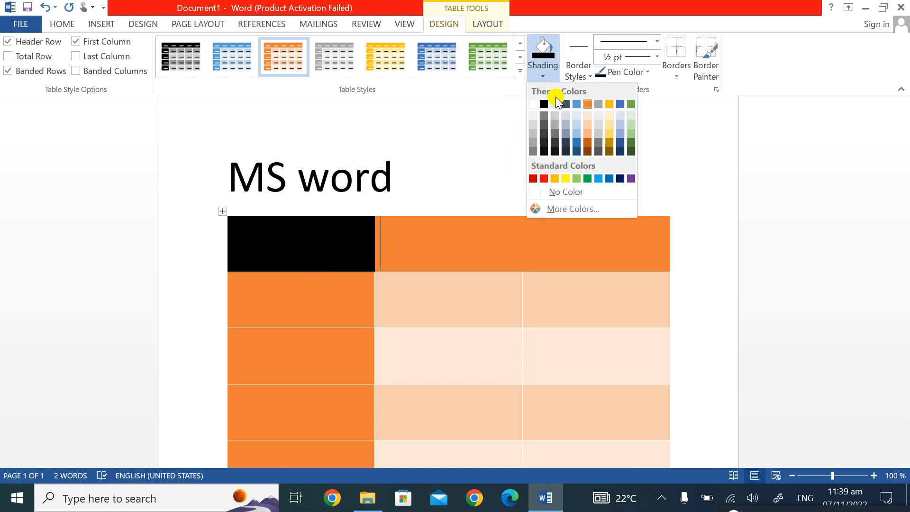
pyautogui.click(578, 117)
pyautogui.click(585, 239)
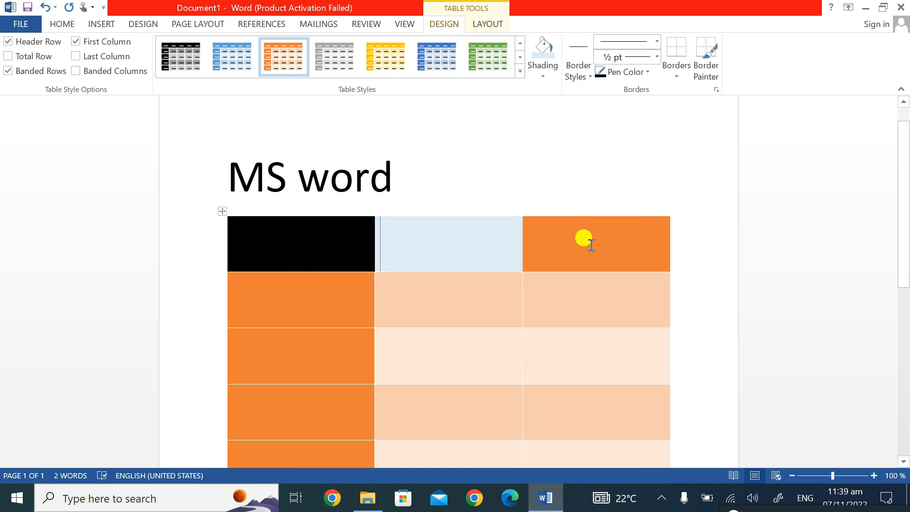
pyautogui.click(549, 71)
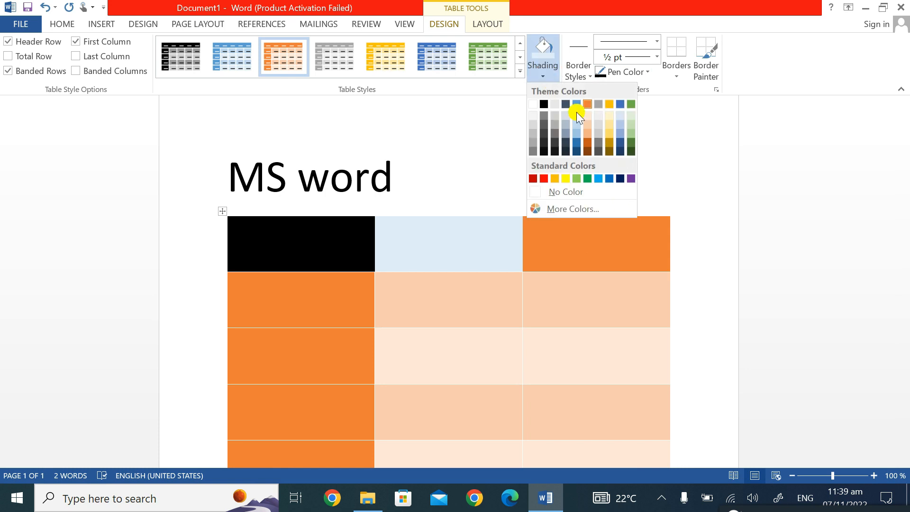
pyautogui.click(611, 147)
pyautogui.click(493, 144)
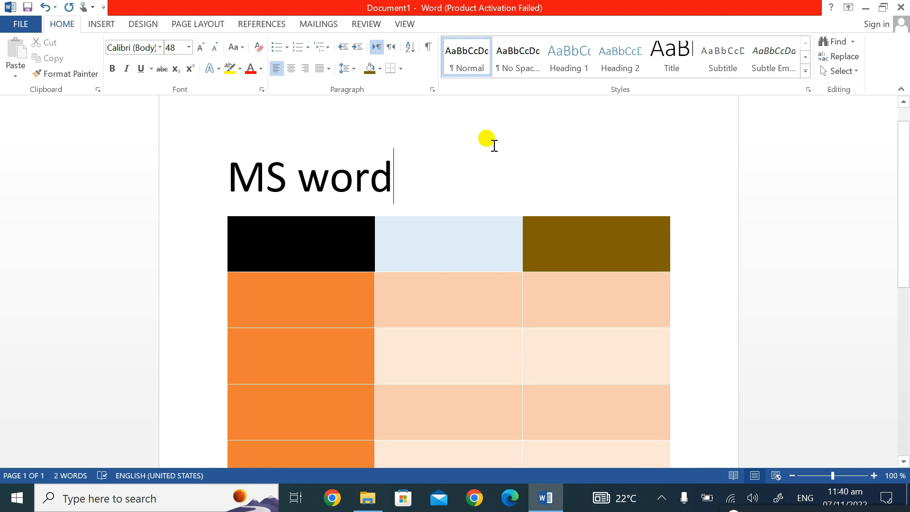
# - Insert the picture "1" from the Pictures folder below the table
pyautogui.click(100, 24)
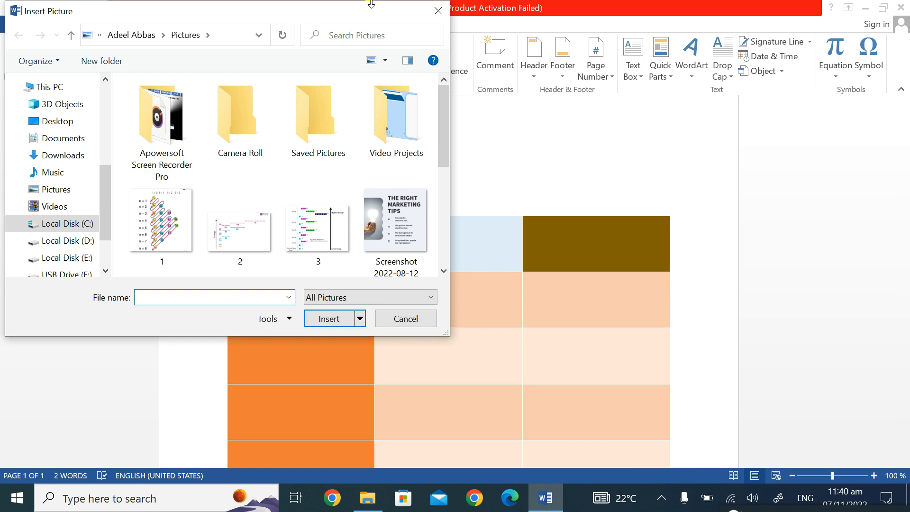
pyautogui.click(432, 10)
pyautogui.scroll(-5, 400, 223)
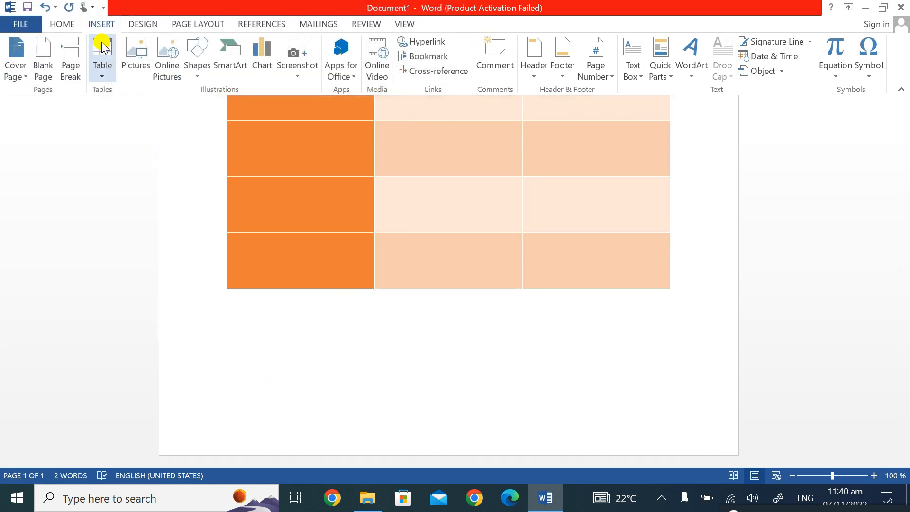
pyautogui.click(133, 62)
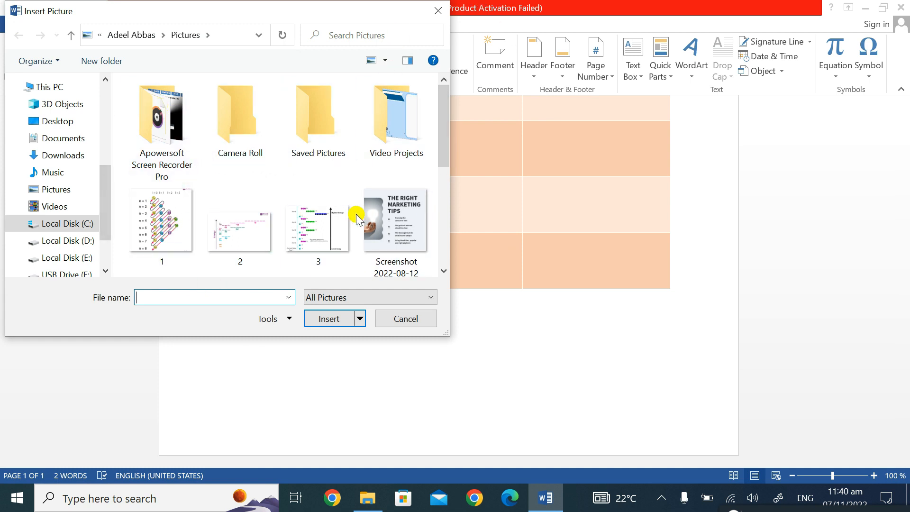
pyautogui.scroll(-5, 374, 213)
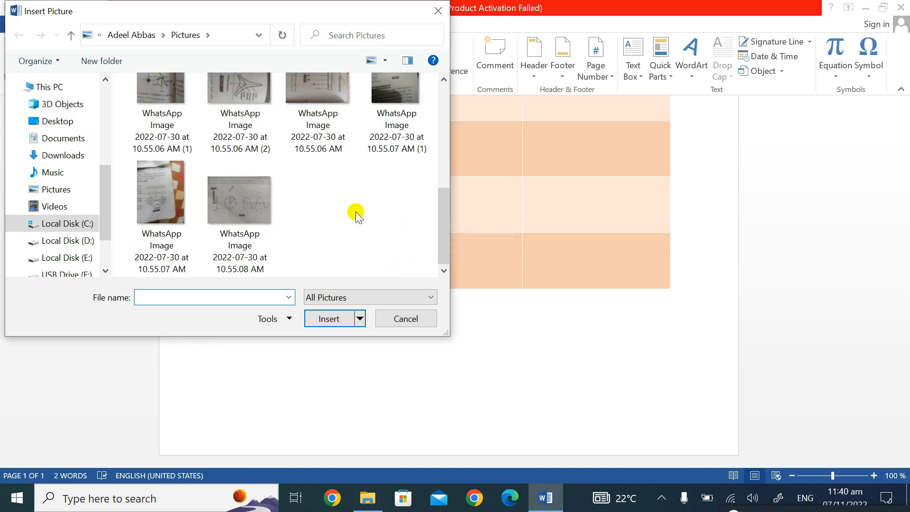
pyautogui.scroll(5, 255, 205)
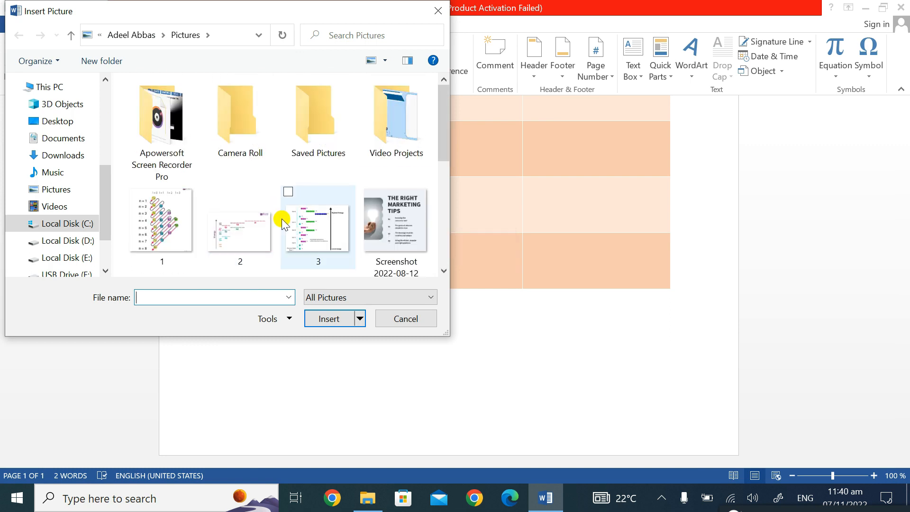
pyautogui.click(169, 231)
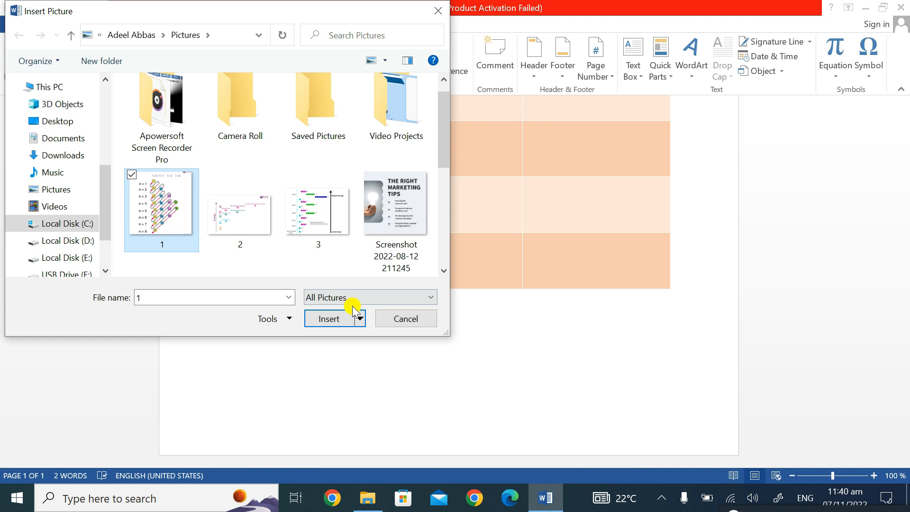
pyautogui.click(329, 319)
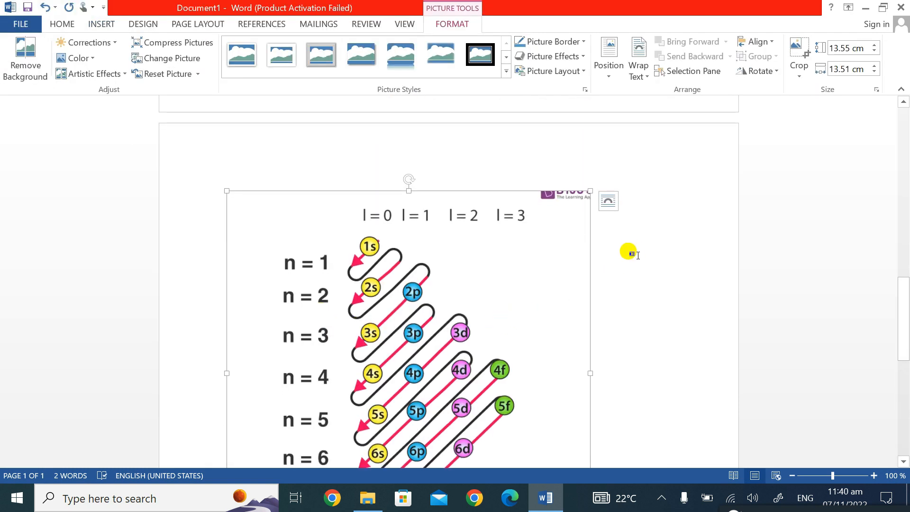
# - Delete the orbital diagram picture from the page after the table
pyautogui.click(629, 252)
pyautogui.scroll(8, 629, 252)
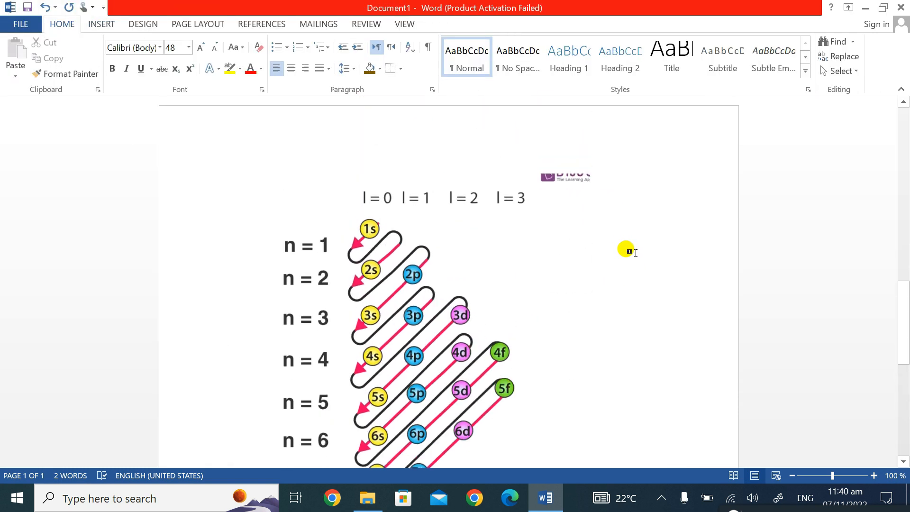
pyautogui.scroll(2, 616, 250)
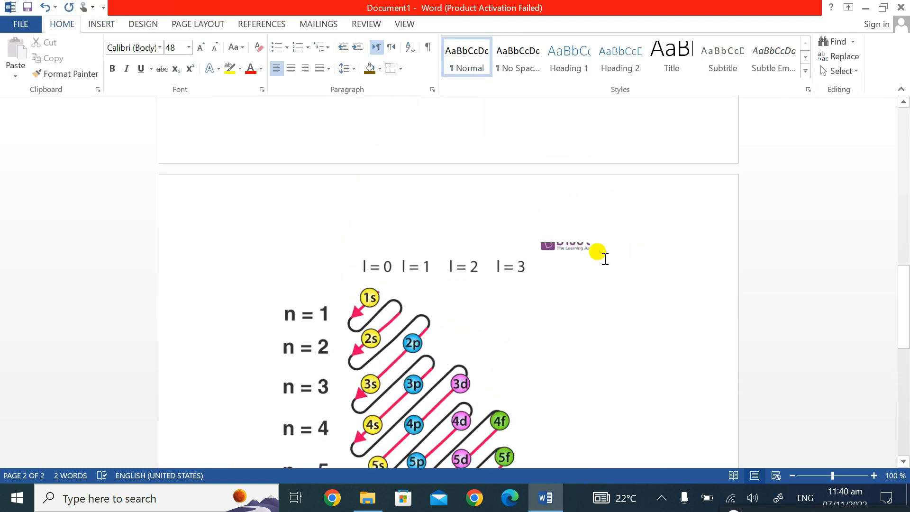
pyautogui.click(367, 365)
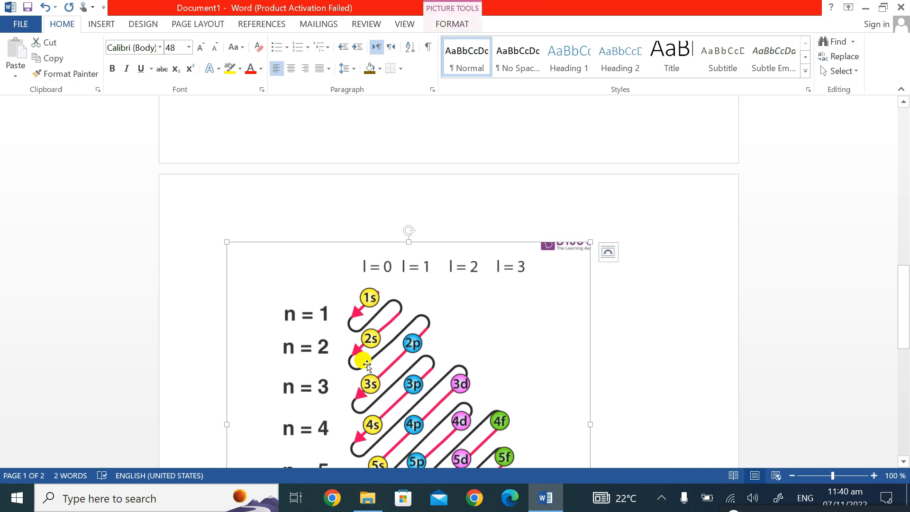
pyautogui.press('Delete')
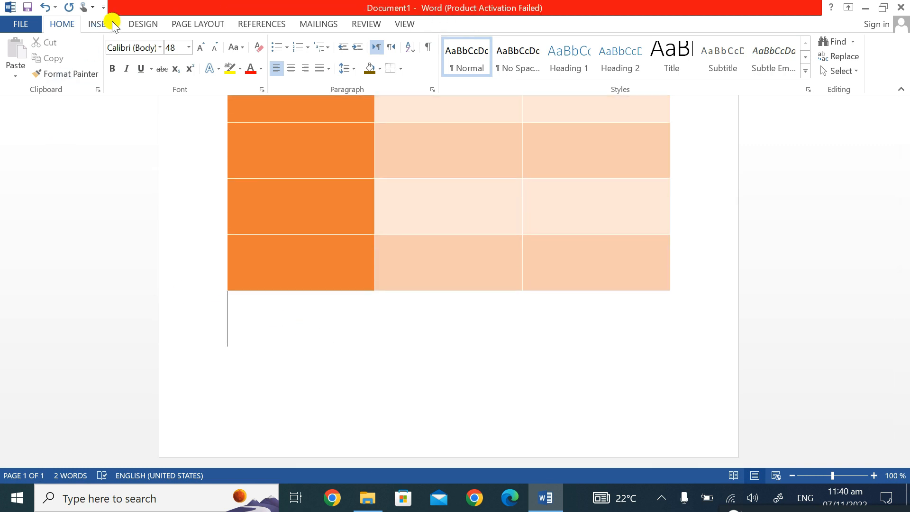
# - Examine the online picture sources and the images available in the local Pictures folder
pyautogui.click(91, 26)
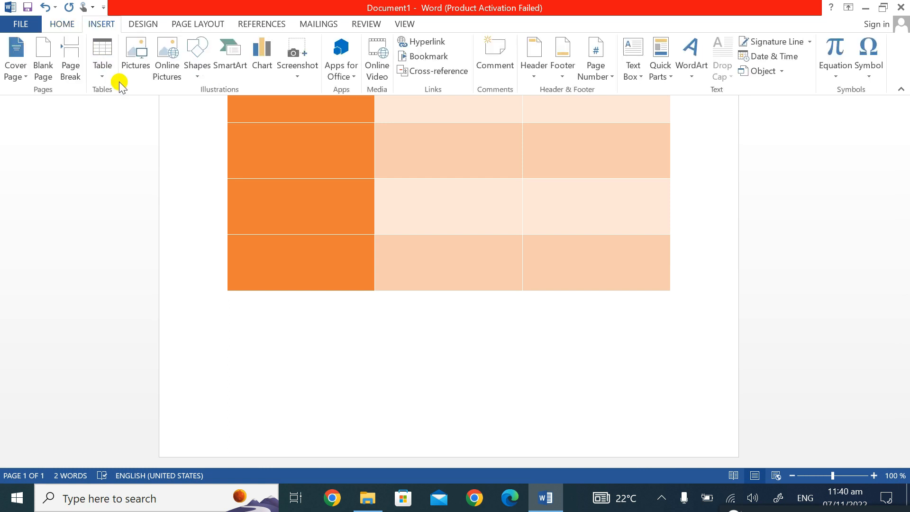
pyautogui.click(140, 66)
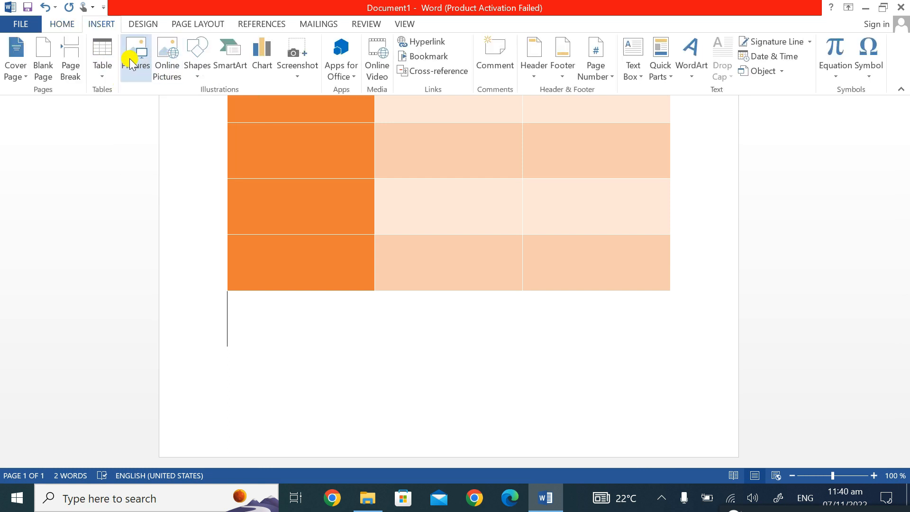
pyautogui.click(175, 76)
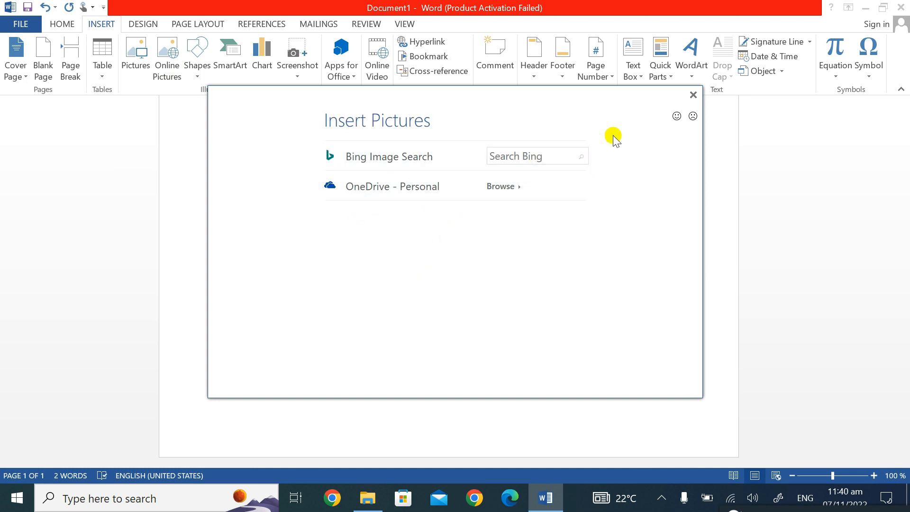
pyautogui.click(691, 96)
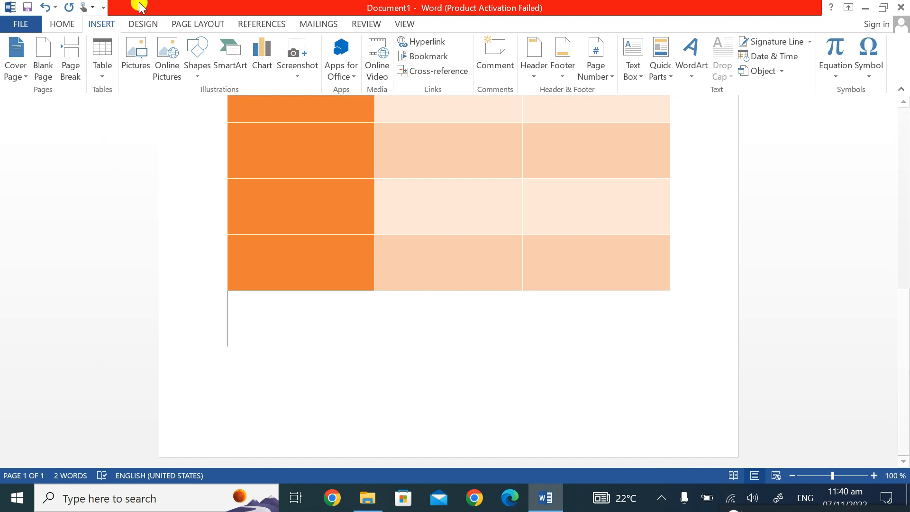
pyautogui.click(135, 53)
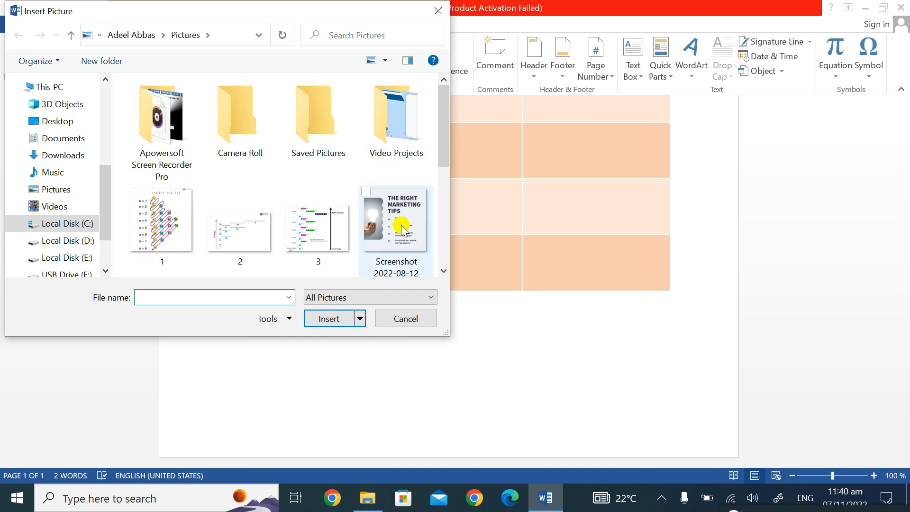
pyautogui.scroll(-5, 403, 230)
pyautogui.scroll(5, 403, 227)
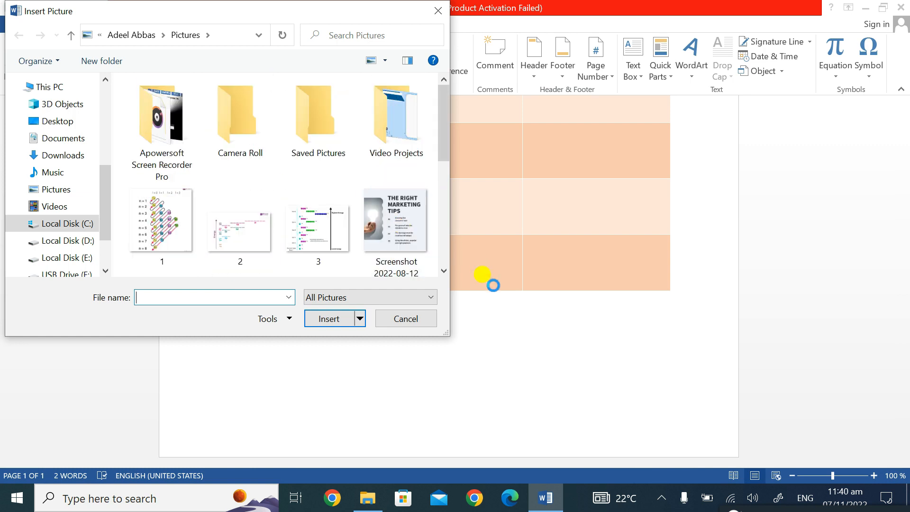
pyautogui.click(440, 14)
# - Draw a rectangle about 4.16 cm high and 7.27 cm wide below the table
pyautogui.click(194, 70)
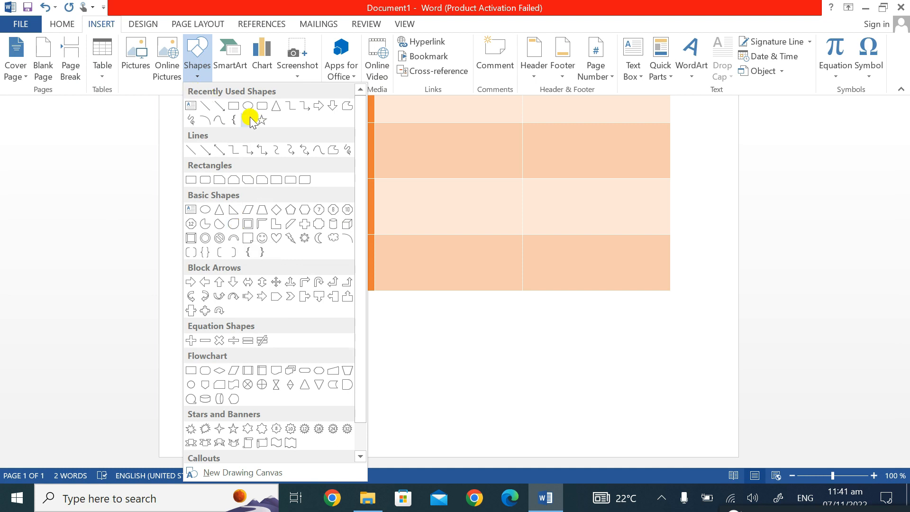
pyautogui.click(230, 106)
pyautogui.moveTo(265, 311)
pyautogui.mouseDown()
pyautogui.moveTo(455, 382)
pyautogui.moveTo(461, 424)
pyautogui.mouseUp()
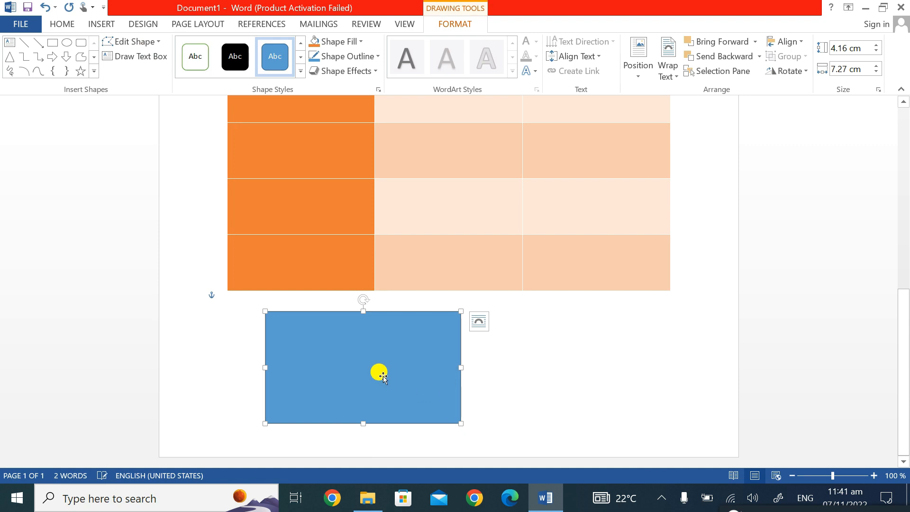
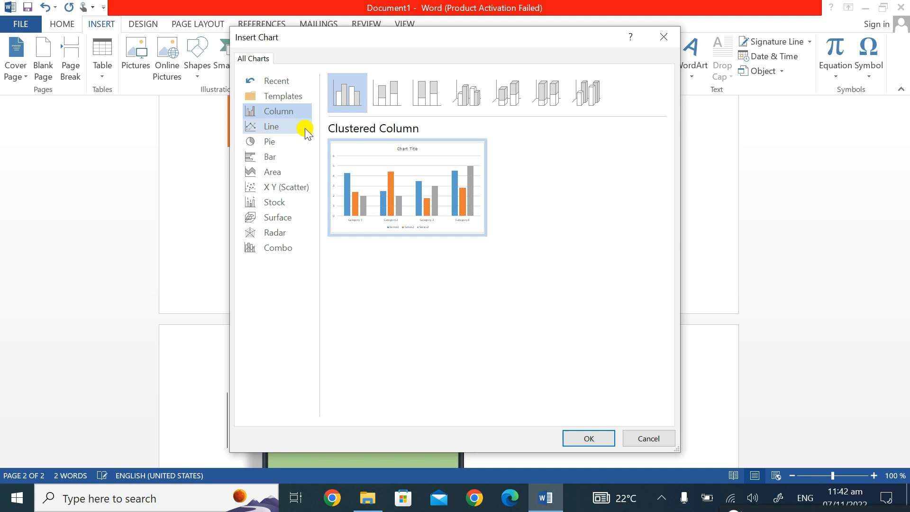
# - Insert a Clustered Column chart after the table and dismiss the activation wizard
pyautogui.click(664, 37)
pyautogui.scroll(10, 361, 284)
pyautogui.scroll(-8, 421, 266)
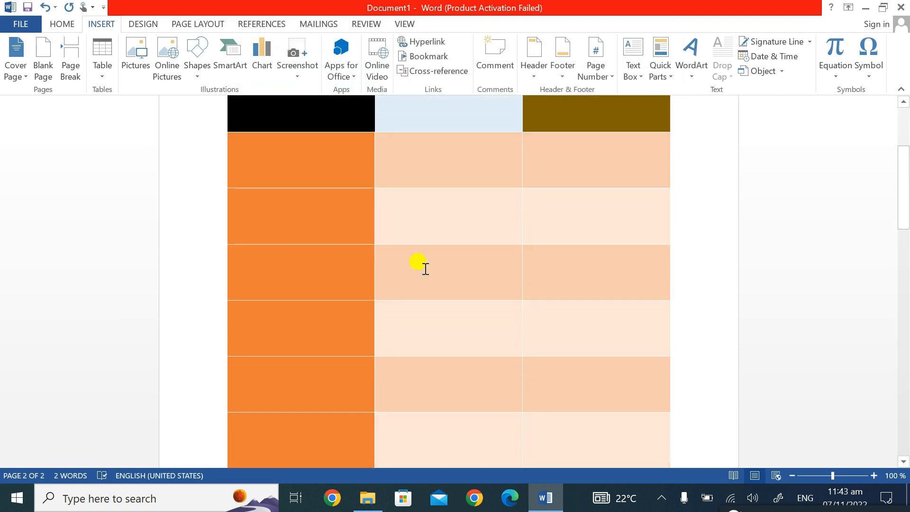
pyautogui.click(410, 225)
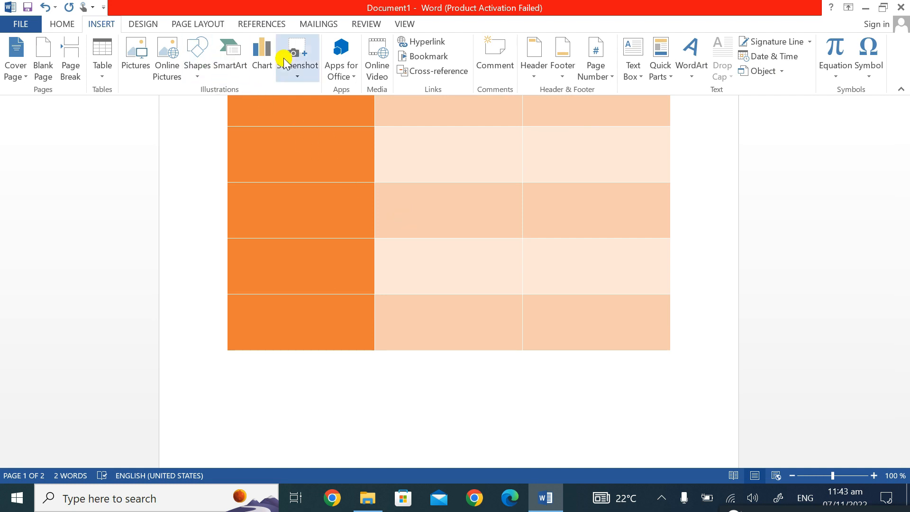
pyautogui.click(261, 56)
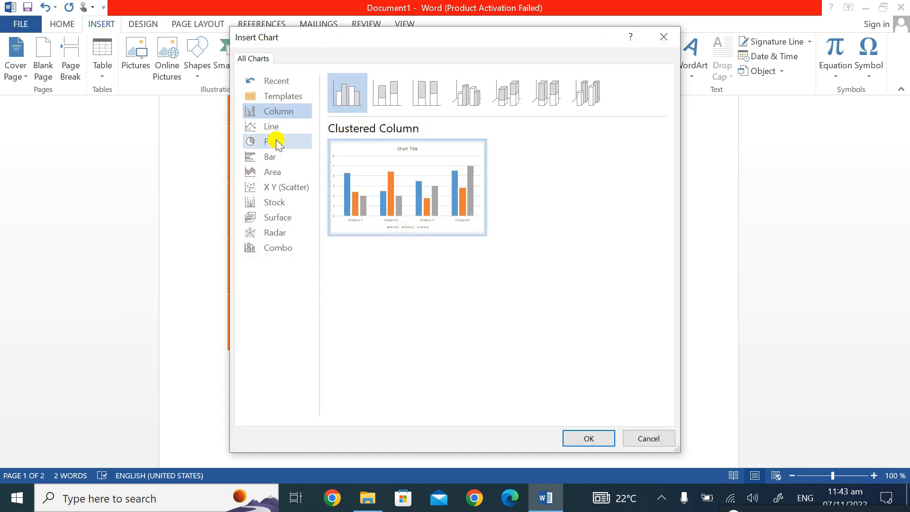
pyautogui.moveTo(346, 153)
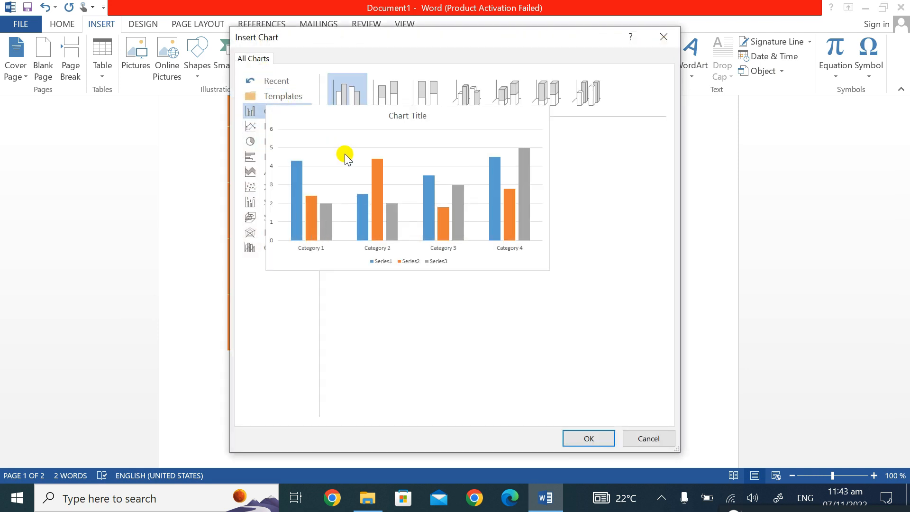
pyautogui.click(593, 438)
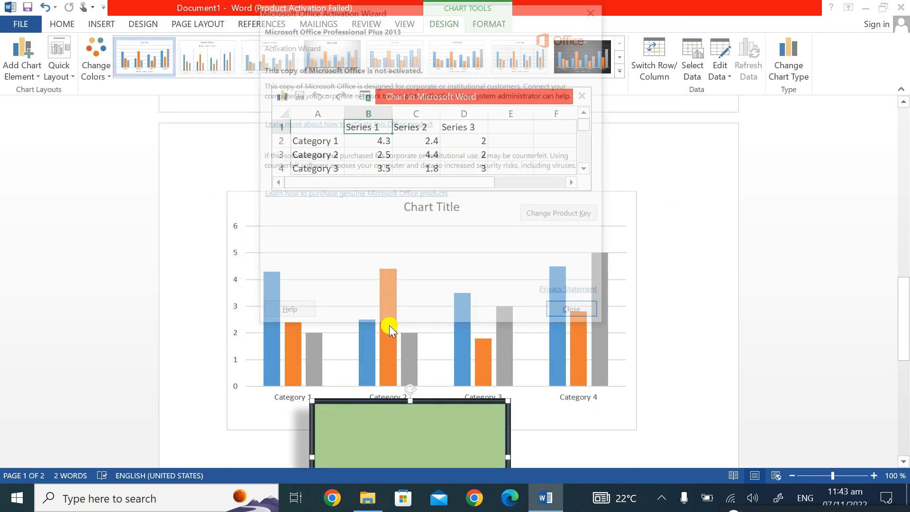
pyautogui.click(600, 9)
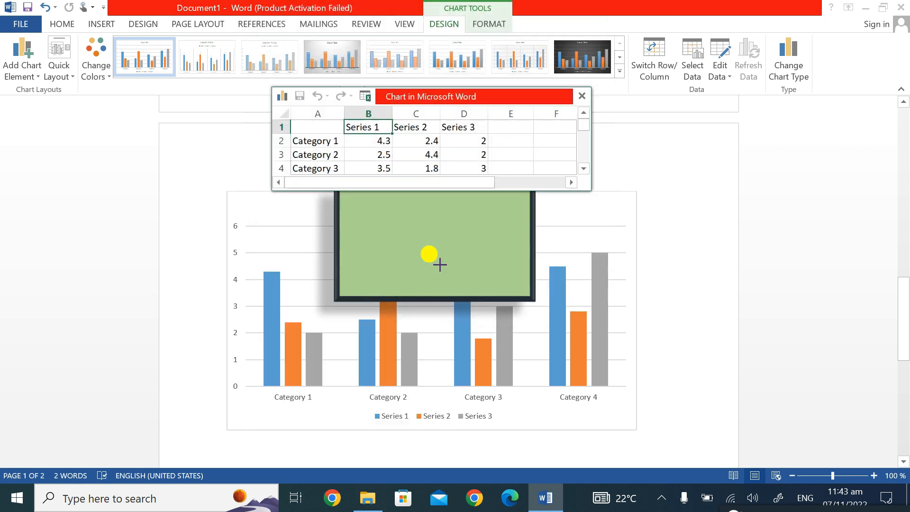
# - Delete the green rectangle that overlaps the column chart
pyautogui.click(404, 339)
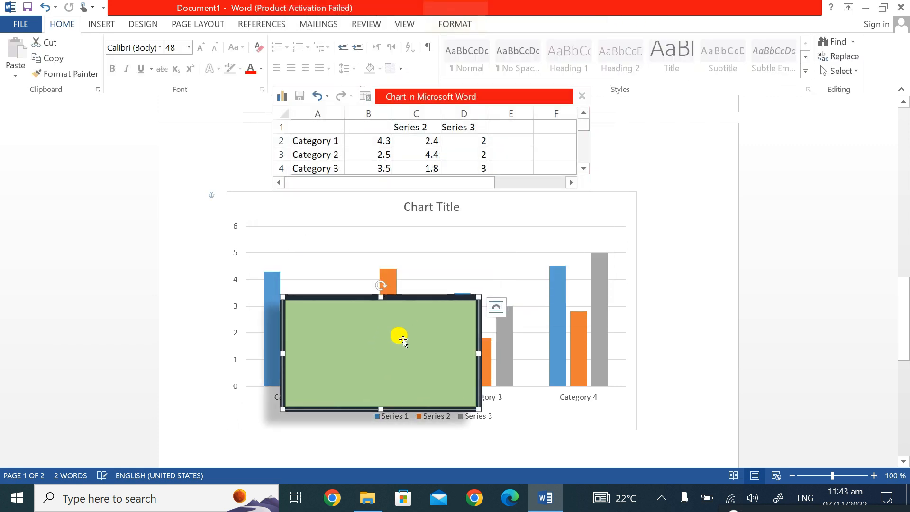
pyautogui.press('Delete')
pyautogui.scroll(1, 411, 228)
pyautogui.scroll(1, 411, 227)
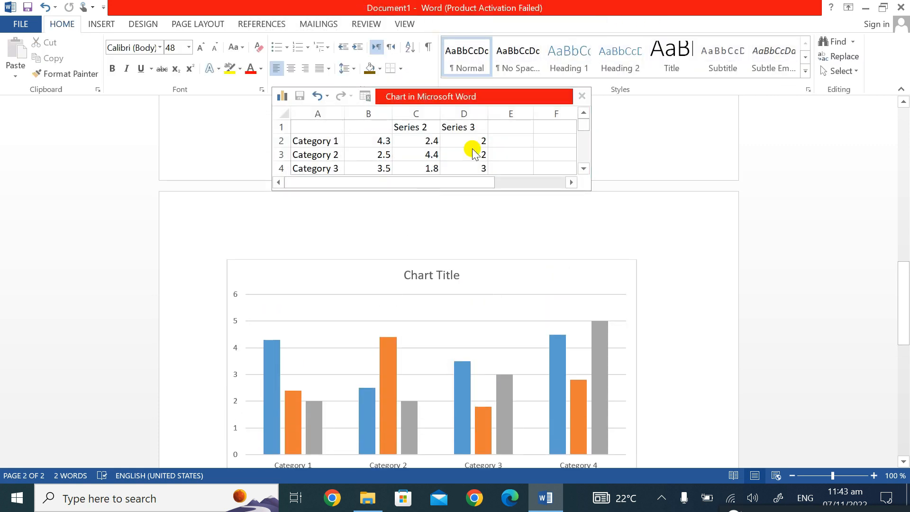
# - Set the first series value of Category 1 to 6.3 in the chart data and close the data sheet
pyautogui.click(385, 141)
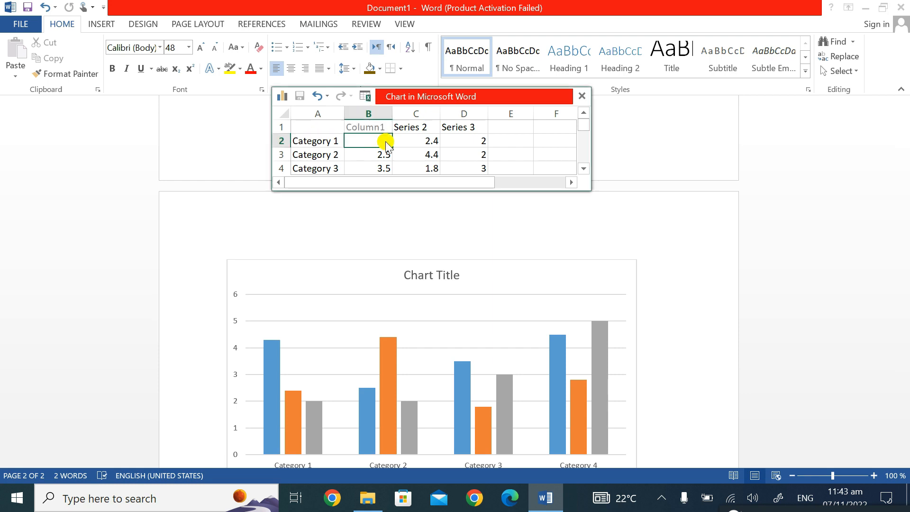
pyautogui.scroll(-3, 426, 382)
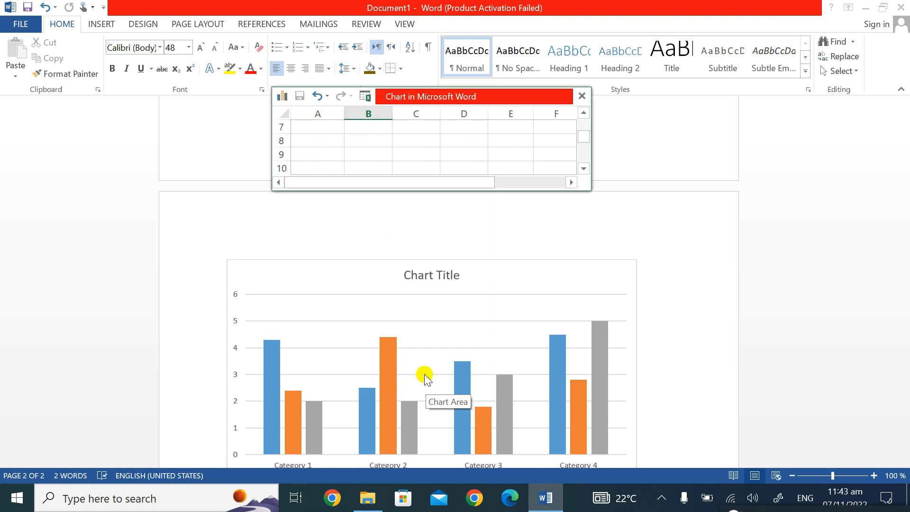
pyautogui.scroll(-4, 421, 363)
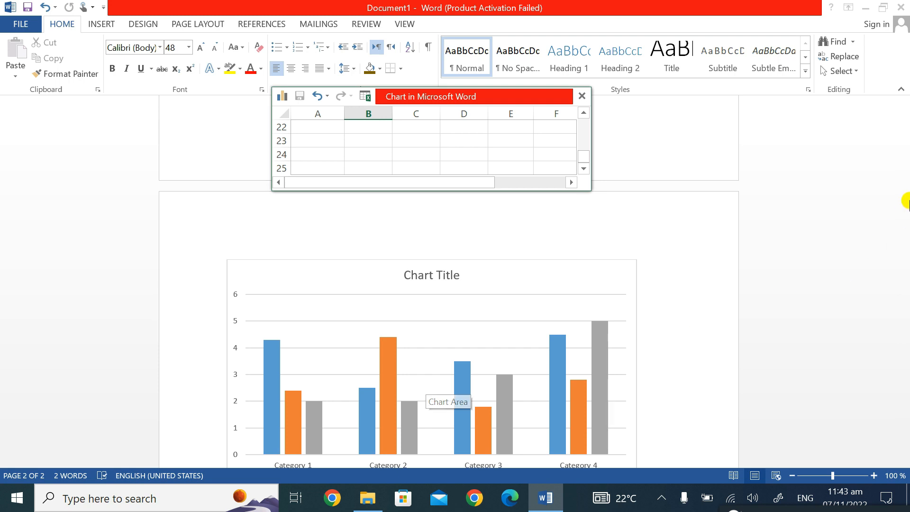
pyautogui.scroll(3, 386, 146)
pyautogui.scroll(4, 385, 146)
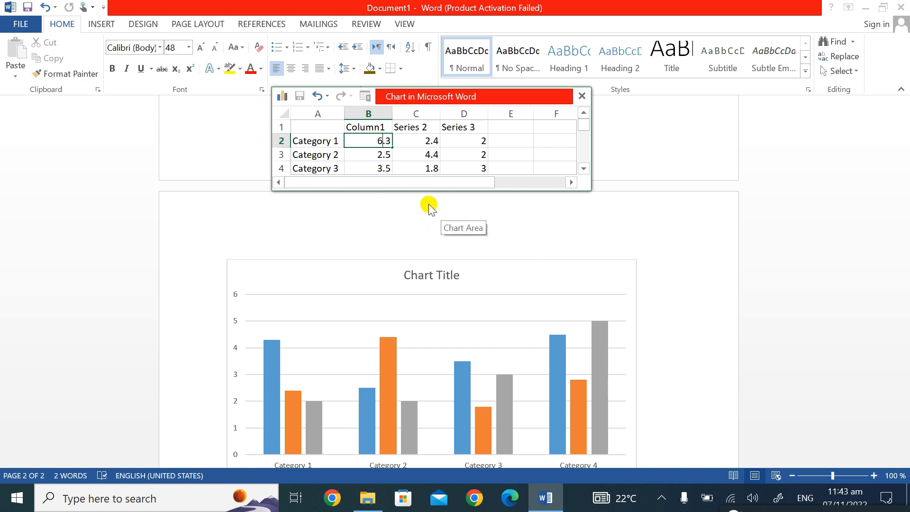
pyautogui.press('Return')
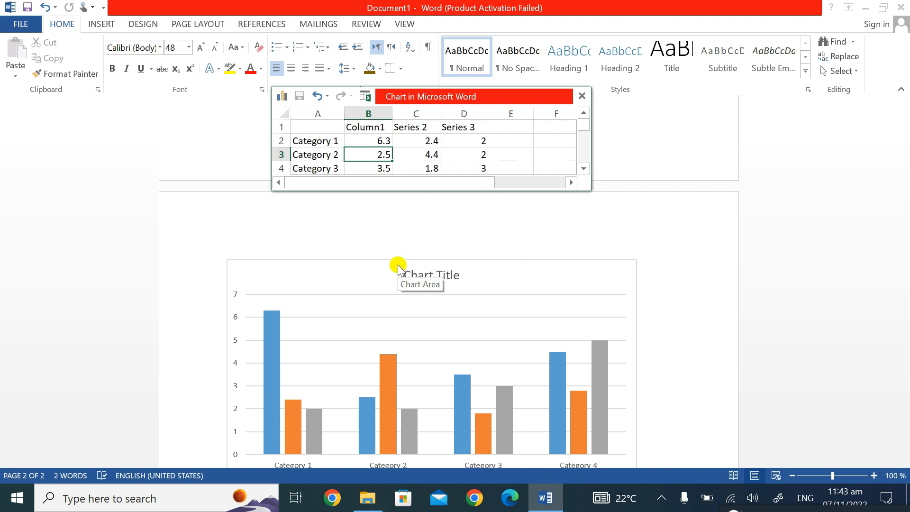
pyautogui.click(585, 98)
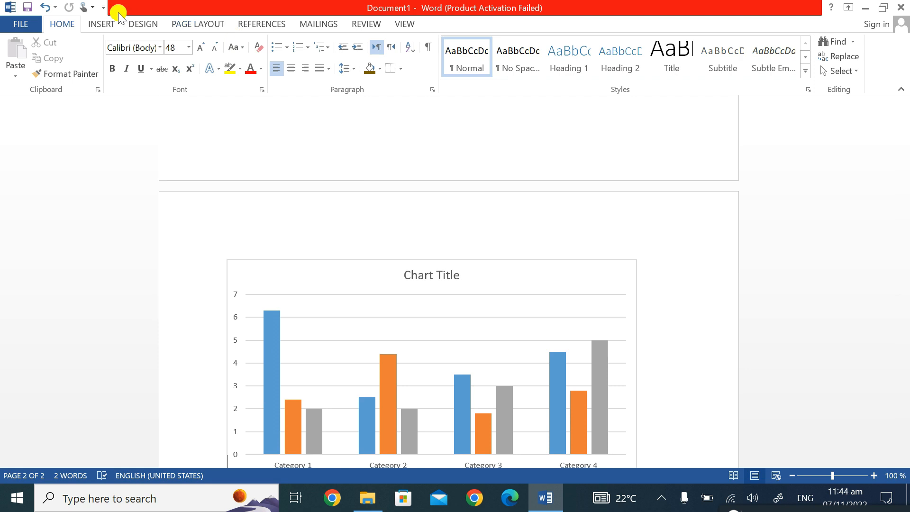
# - Examine the built-in equations and the symbols that can be inserted
pyautogui.click(99, 24)
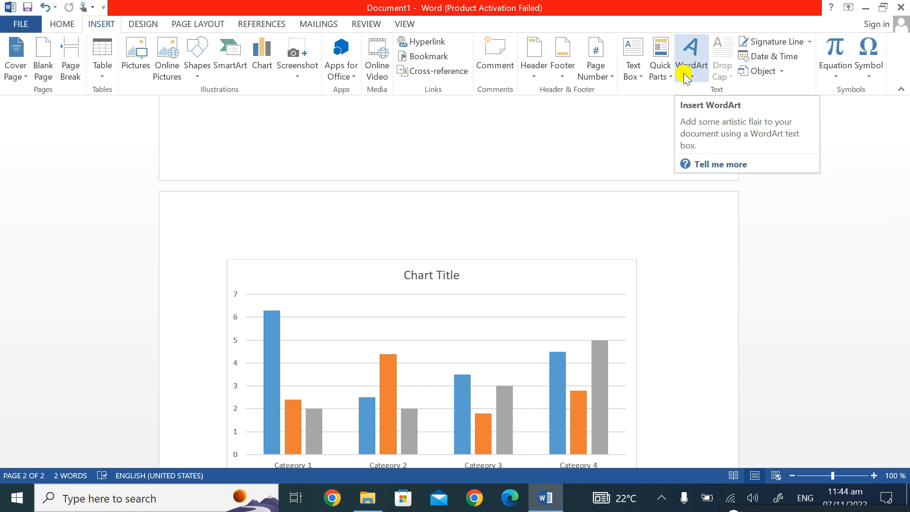
pyautogui.click(827, 61)
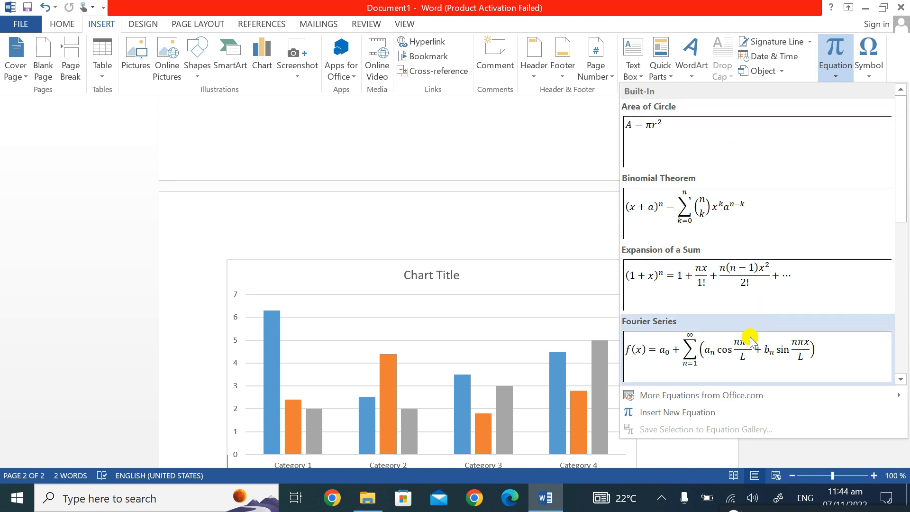
pyautogui.click(550, 148)
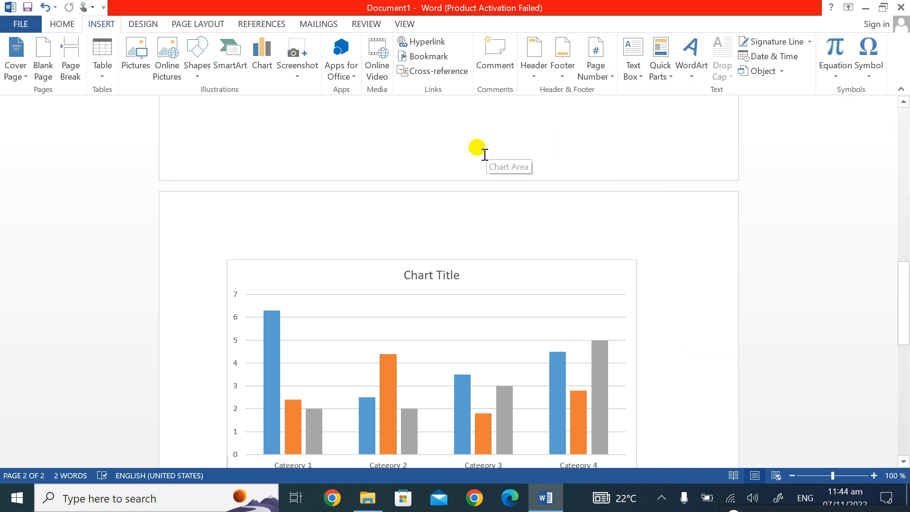
pyautogui.click(871, 74)
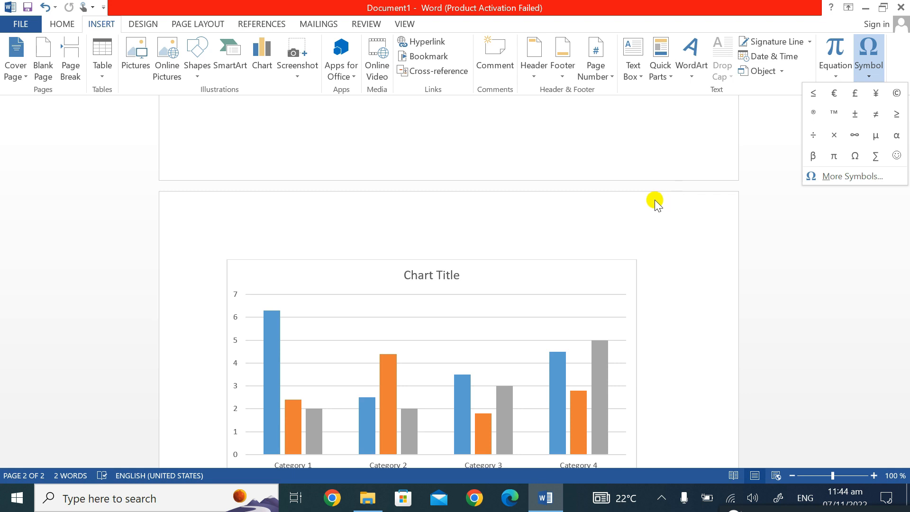
pyautogui.scroll(-5, 429, 240)
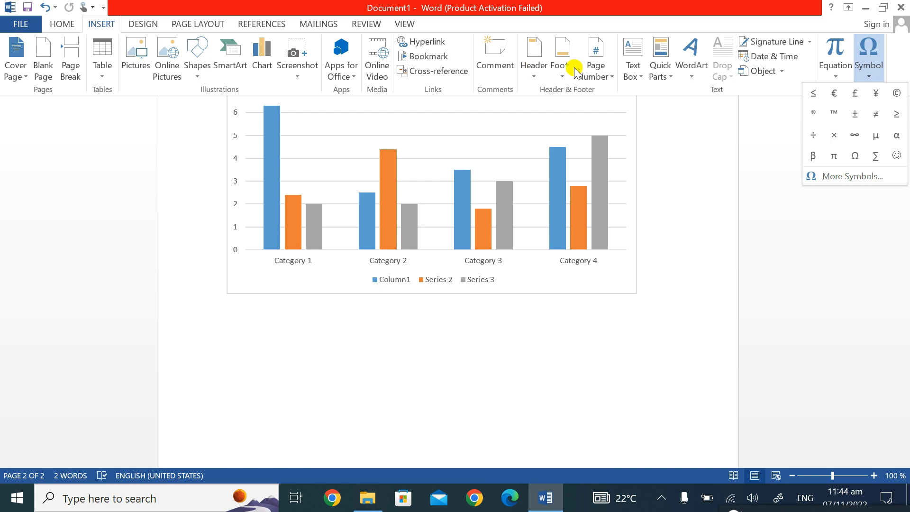
# - Add a Blank header with the text "Ms word" and return to the document body
pyautogui.click(531, 73)
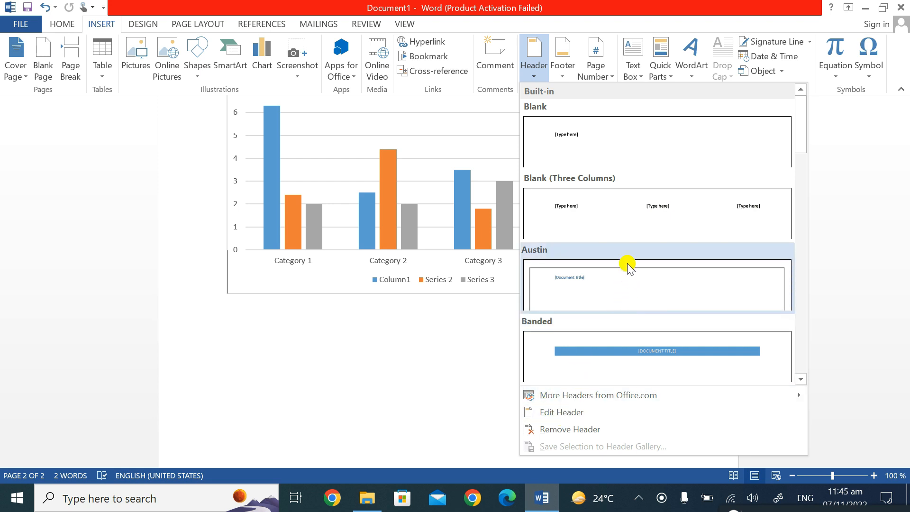
pyautogui.click(567, 143)
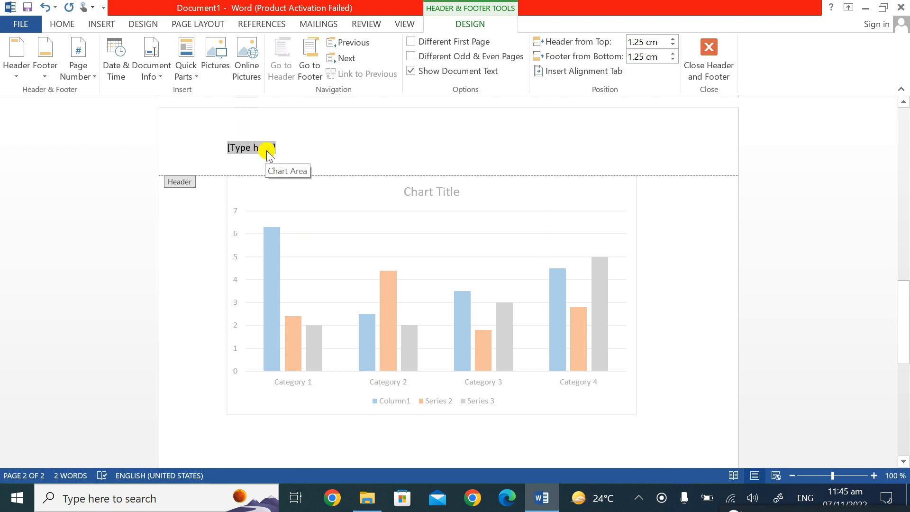
pyautogui.write('Ms')
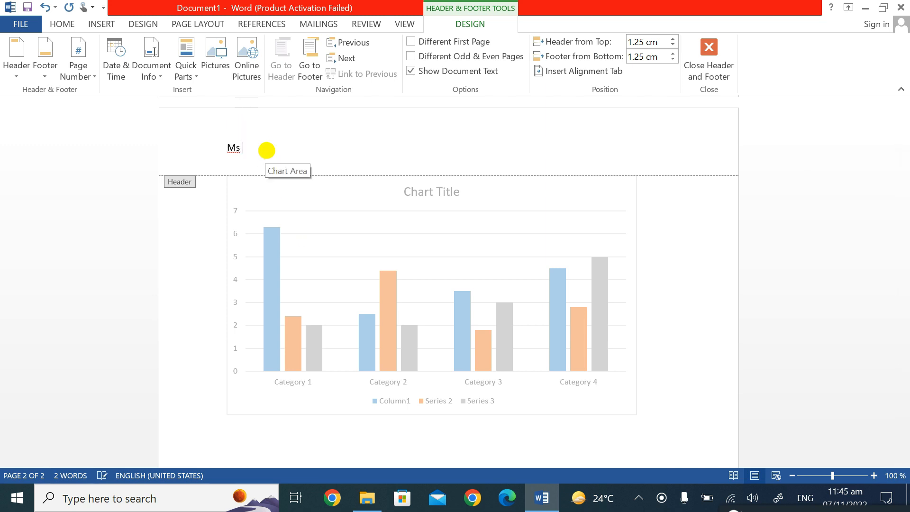
pyautogui.write(' word')
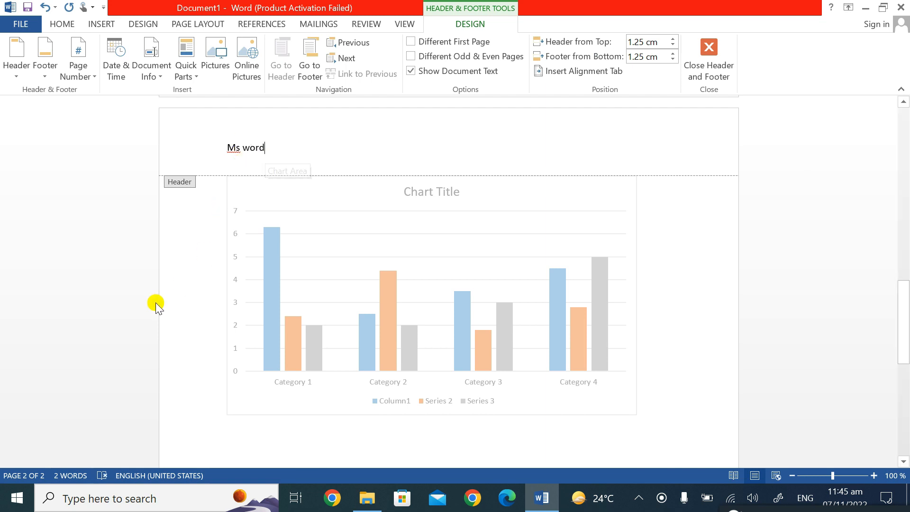
pyautogui.doubleClick(185, 310)
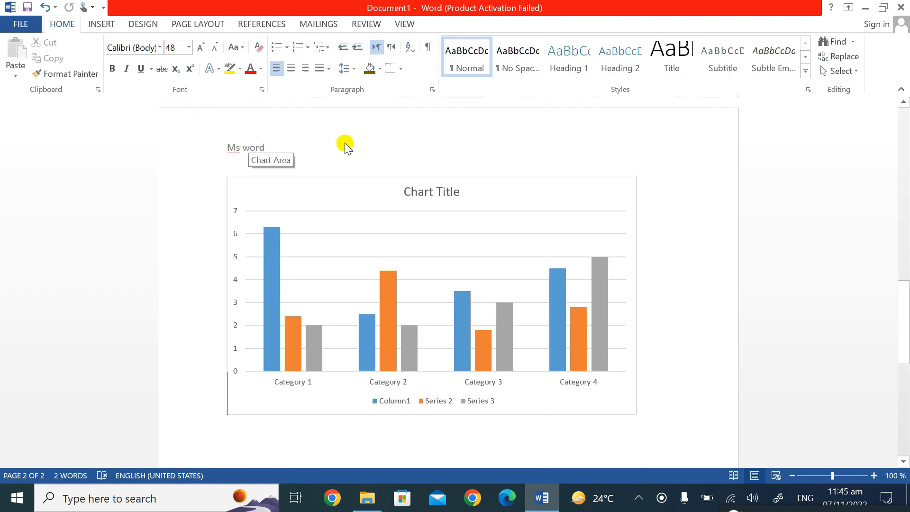
# - Insert a Blank (Three Columns) footer in the document
pyautogui.scroll(-5, 345, 144)
pyautogui.scroll(-3, 361, 187)
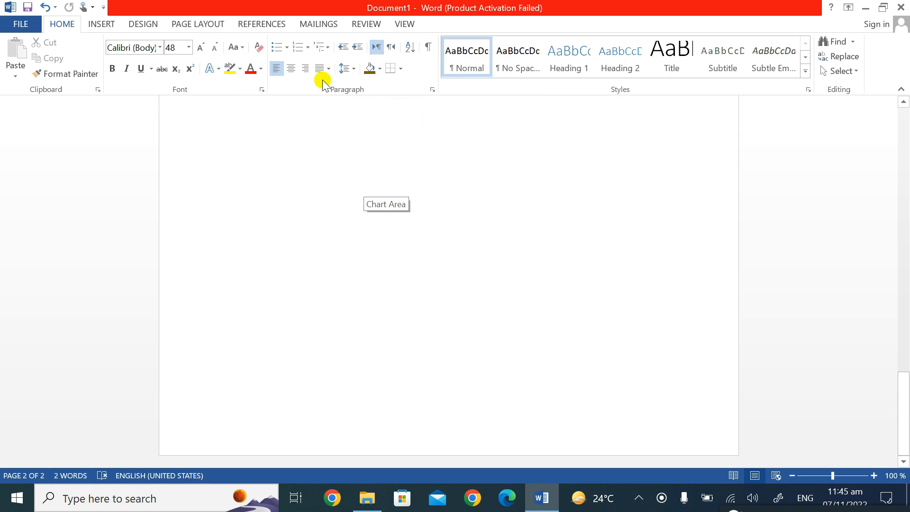
pyautogui.click(106, 23)
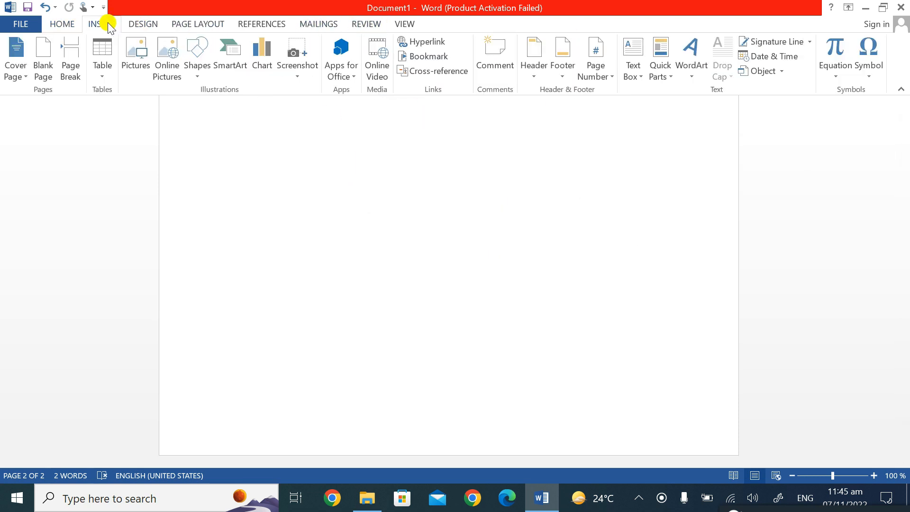
pyautogui.click(562, 66)
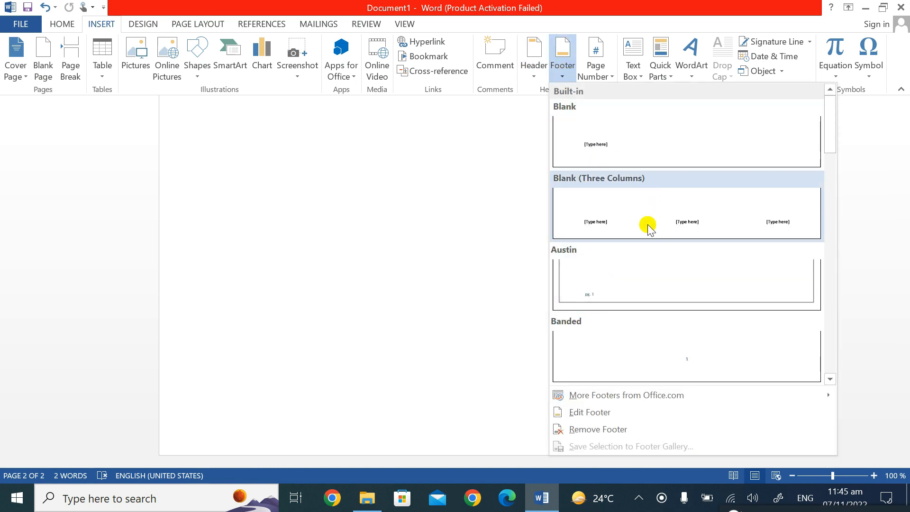
pyautogui.click(643, 231)
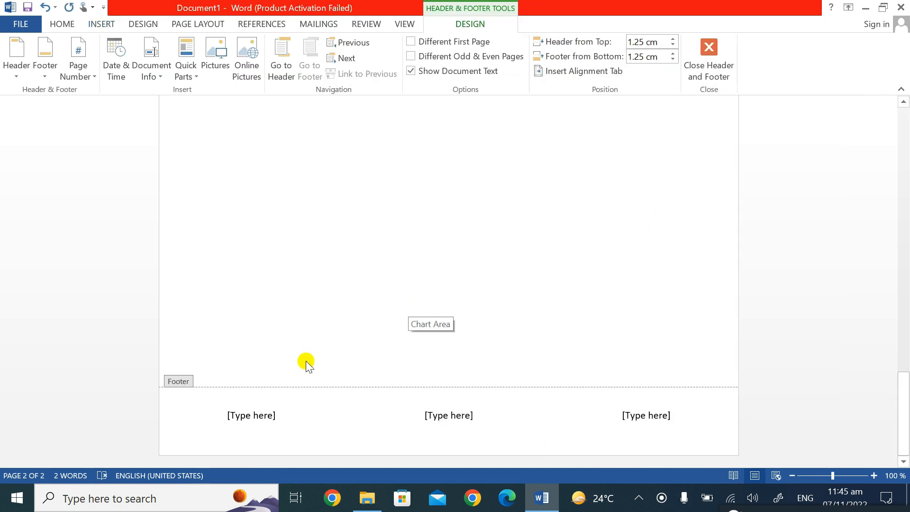
# - Fill the three footer placeholders with "Computer science", "1" and "Ms word" from left to right, and return to the document body
pyautogui.click(441, 417)
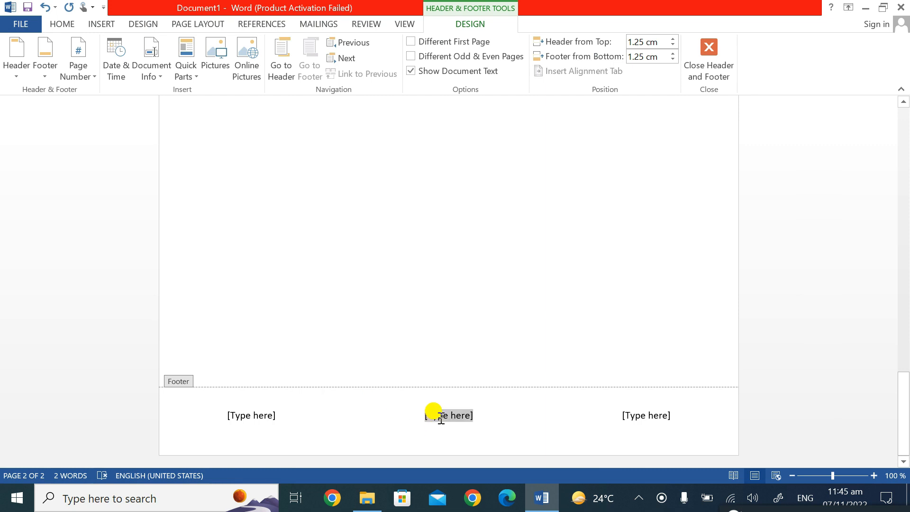
pyautogui.write('1')
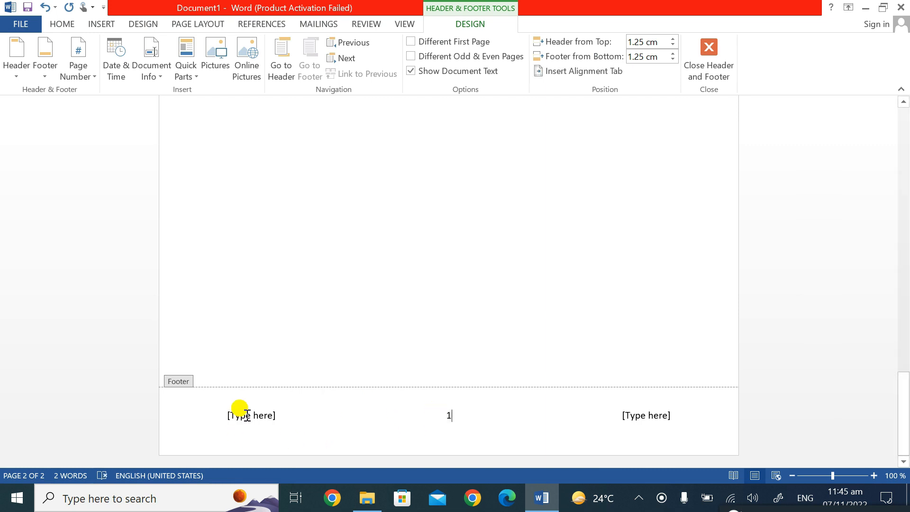
pyautogui.click(247, 416)
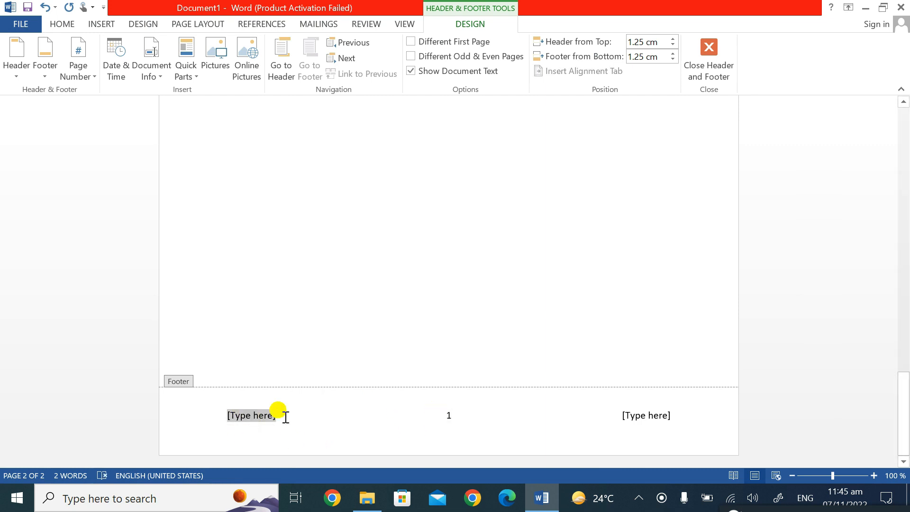
pyautogui.write('Computer science')
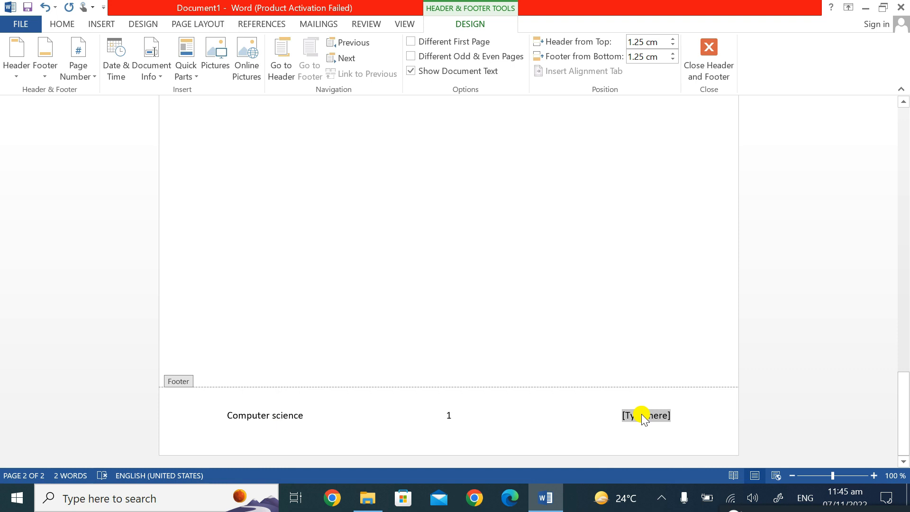
pyautogui.write('Ms word')
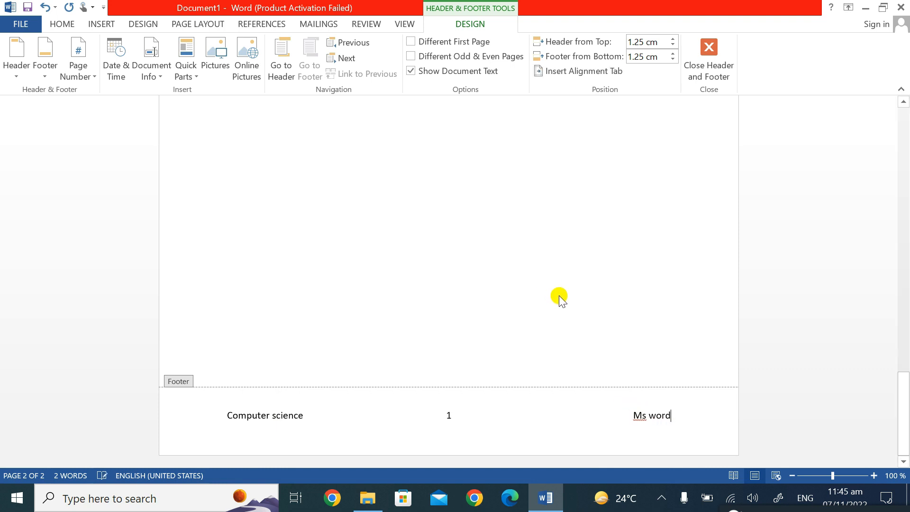
pyautogui.press('Escape')
# - Review how the header and footer text repeats on both pages of the document
pyautogui.scroll(2, 521, 312)
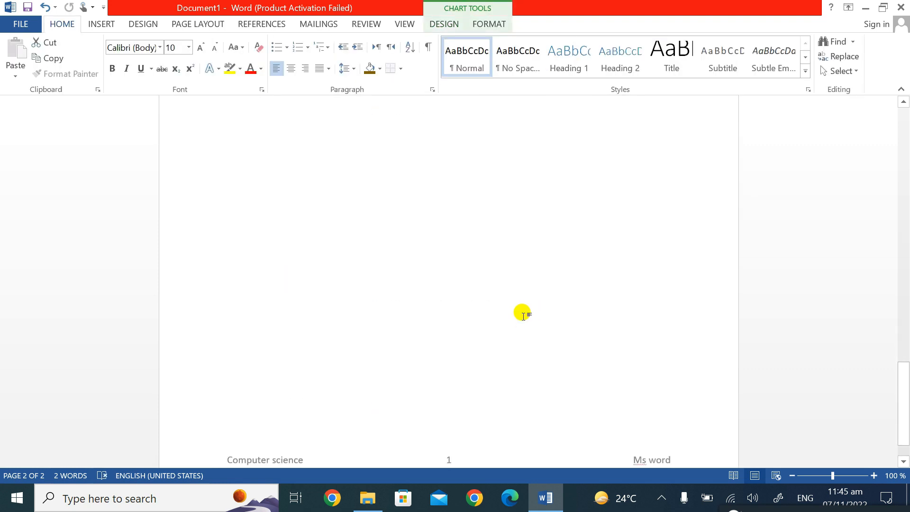
pyautogui.scroll(5, 521, 312)
pyautogui.scroll(-10, 521, 312)
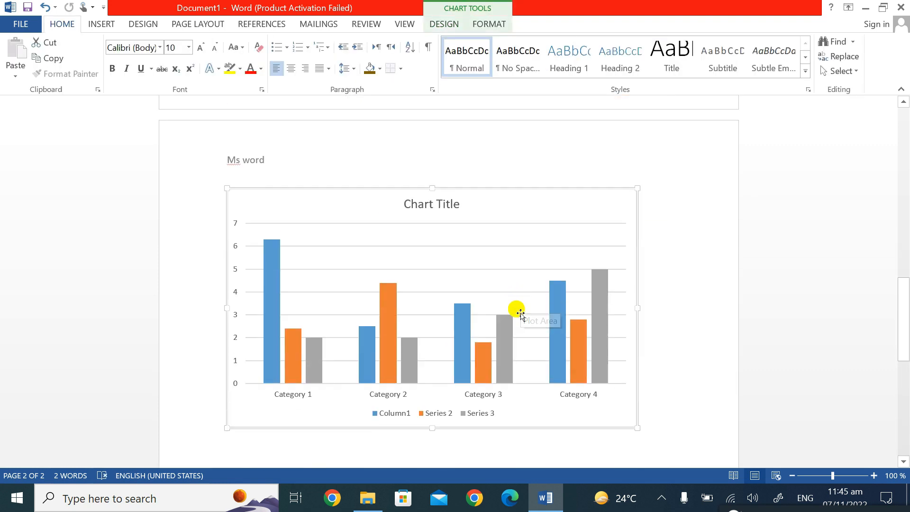
pyautogui.scroll(-5, 529, 335)
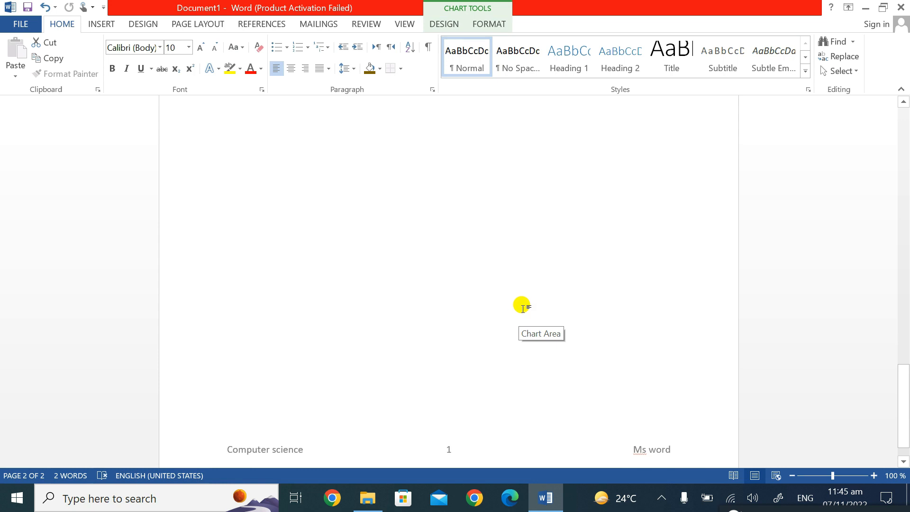
pyautogui.scroll(15, 522, 308)
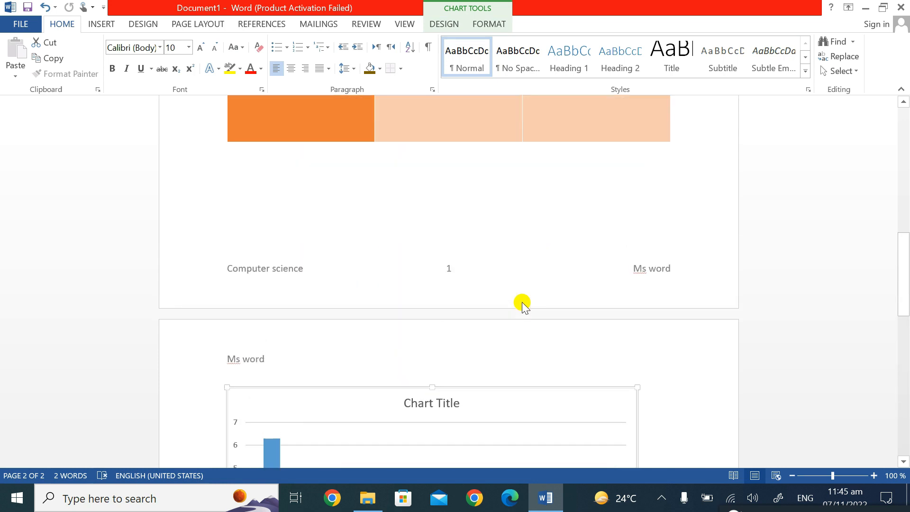
pyautogui.scroll(5, 522, 302)
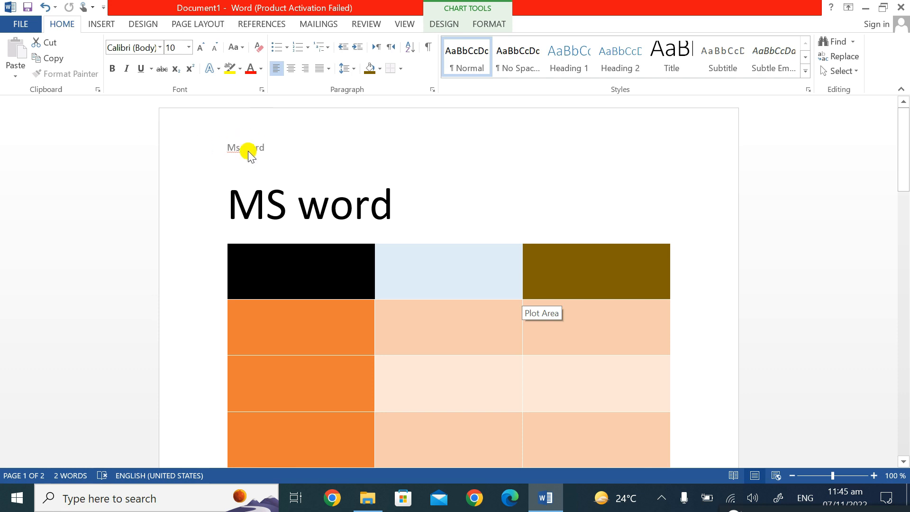
pyautogui.scroll(-12, 339, 163)
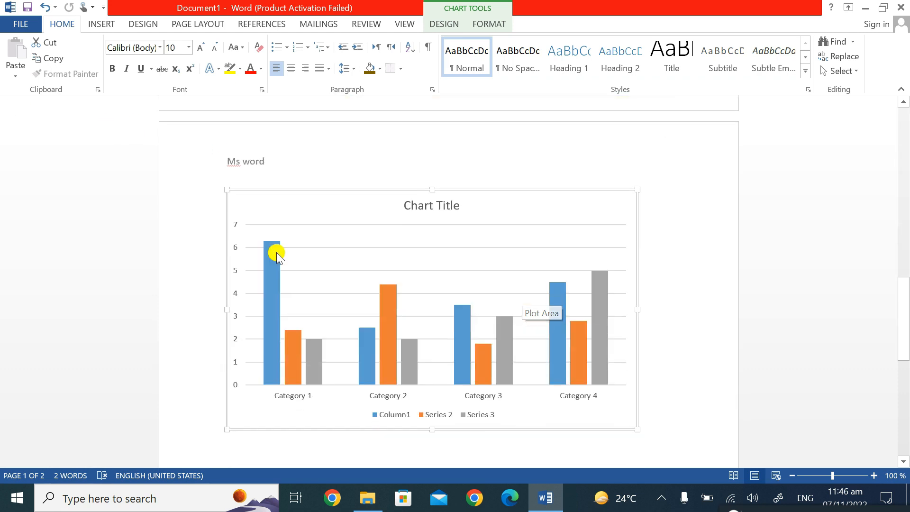
pyautogui.scroll(-10, 577, 355)
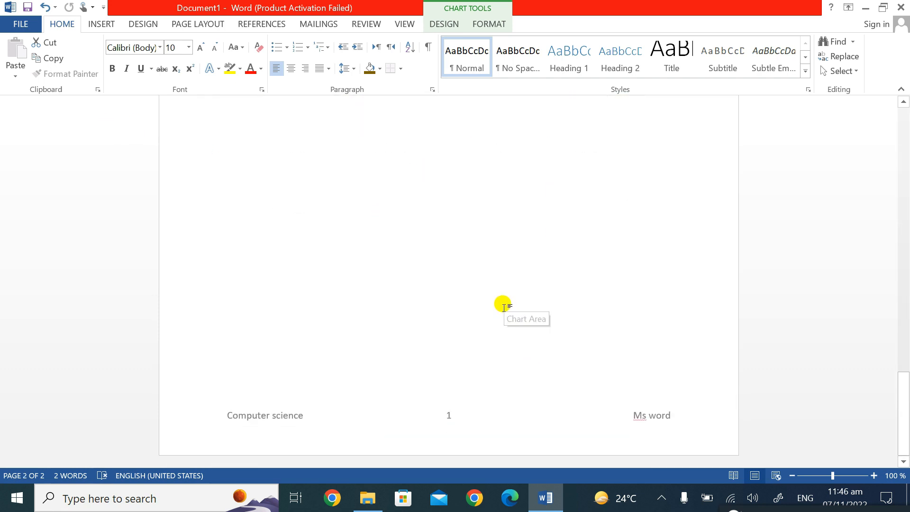
pyautogui.scroll(10, 497, 302)
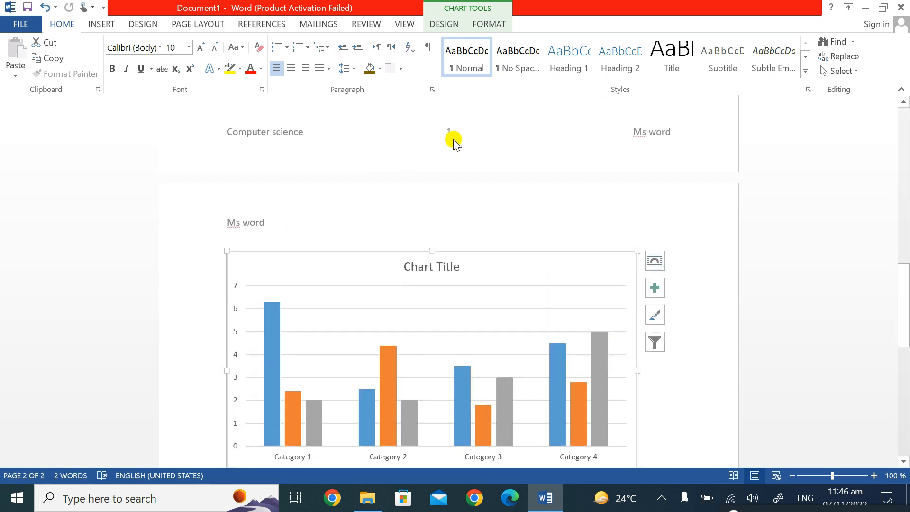
pyautogui.click(452, 138)
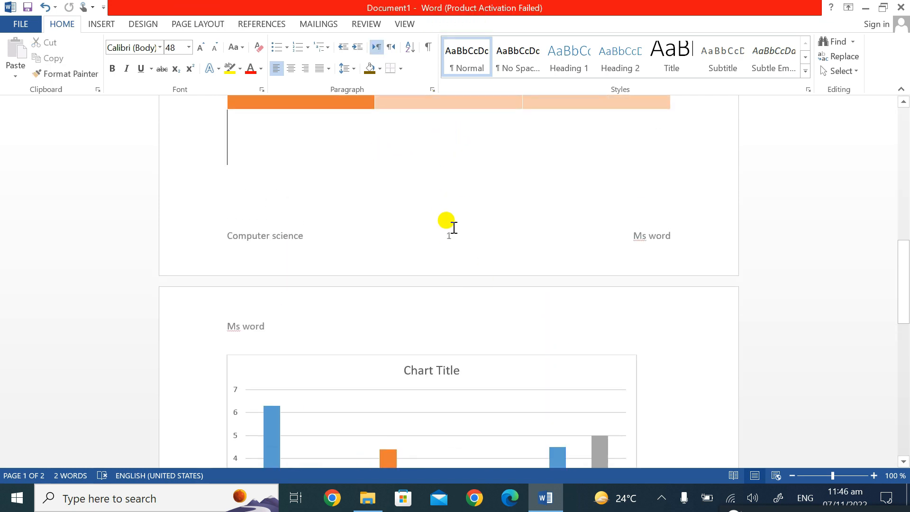
pyautogui.scroll(-8, 462, 275)
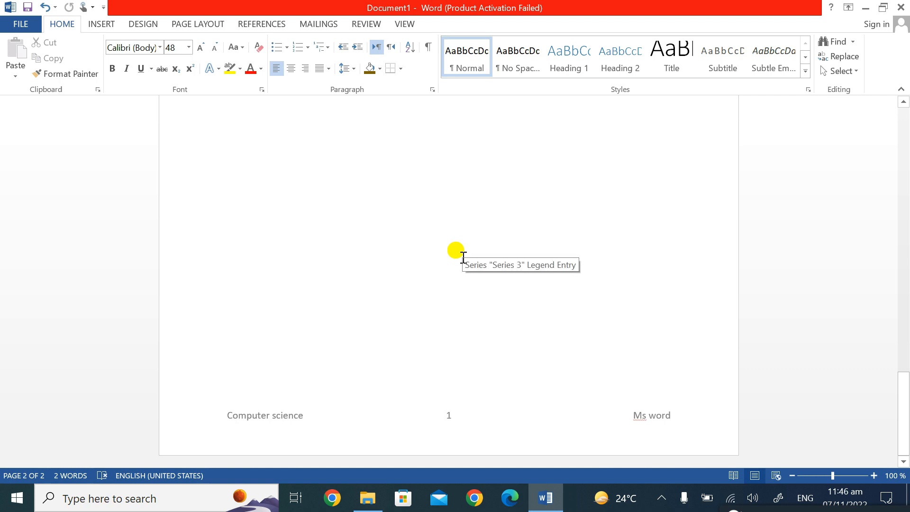
pyautogui.scroll(3, 356, 291)
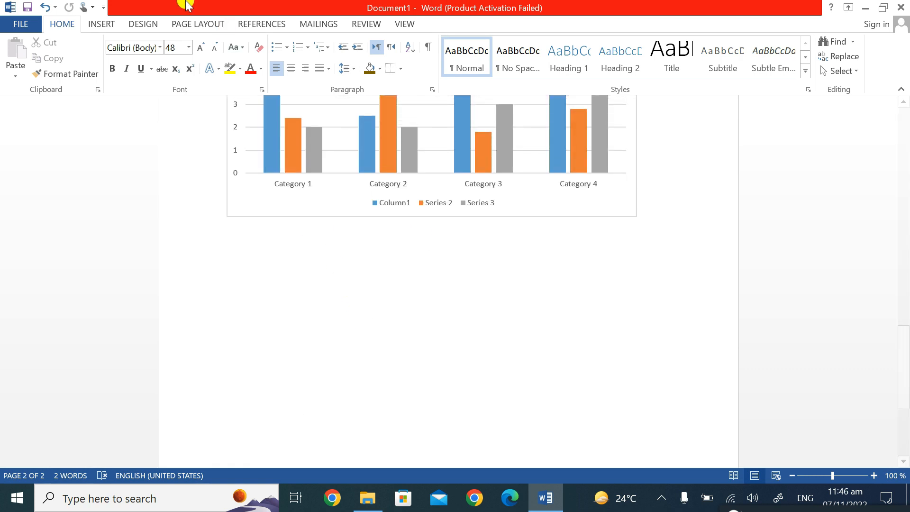
pyautogui.click(133, 24)
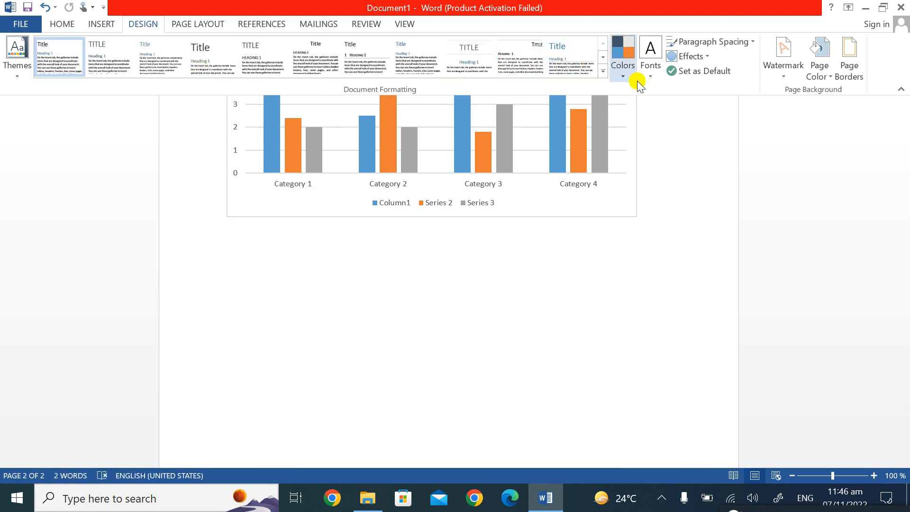
pyautogui.click(187, 21)
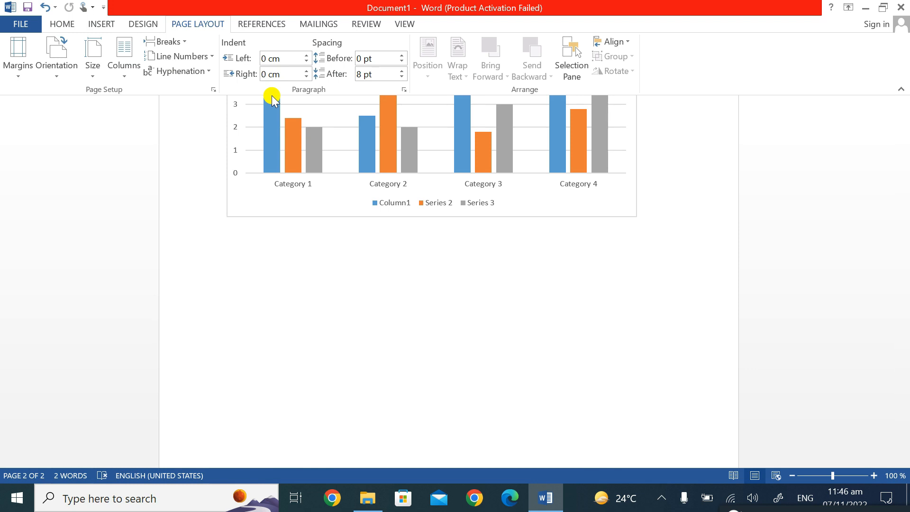
pyautogui.click(305, 334)
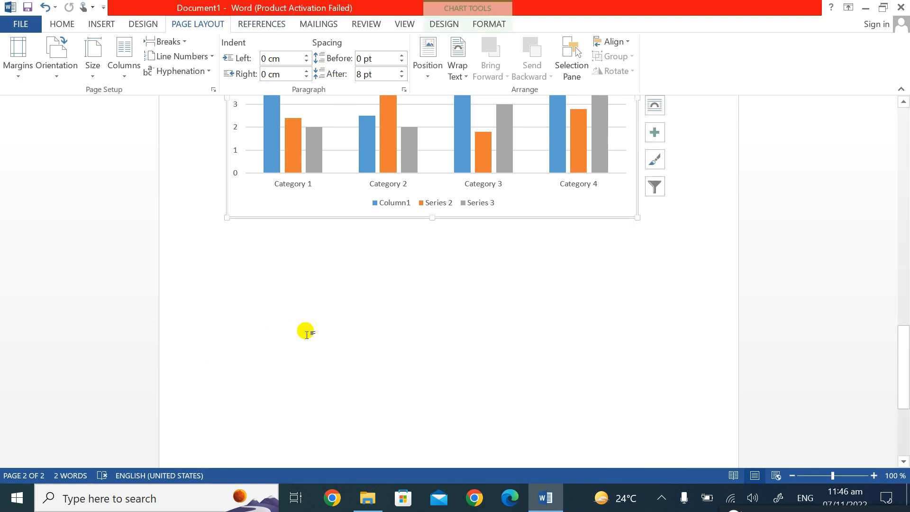
# - Place the cursor on the empty line below the chart on page 2 and set the font size to 18
pyautogui.click(60, 24)
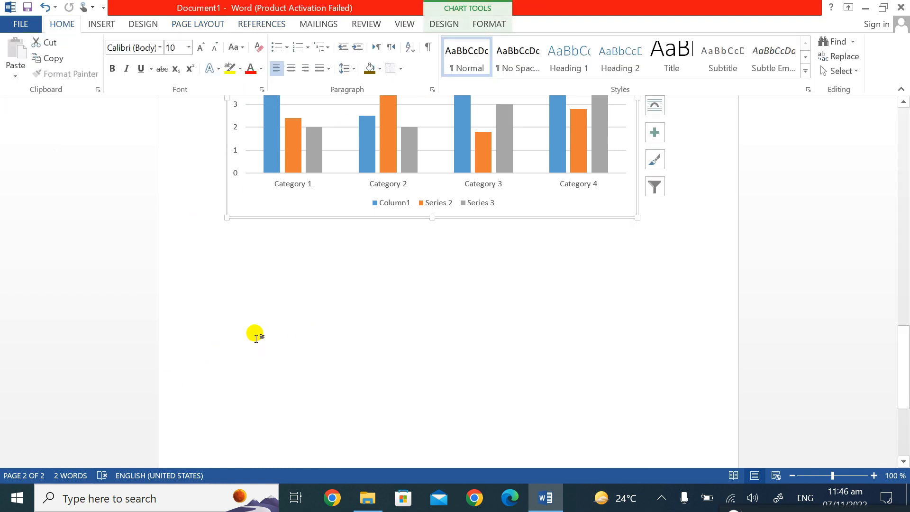
pyautogui.scroll(15, 266, 292)
pyautogui.scroll(3, 261, 249)
pyautogui.scroll(-15, 271, 265)
pyautogui.scroll(-3, 274, 357)
pyautogui.scroll(8, 263, 313)
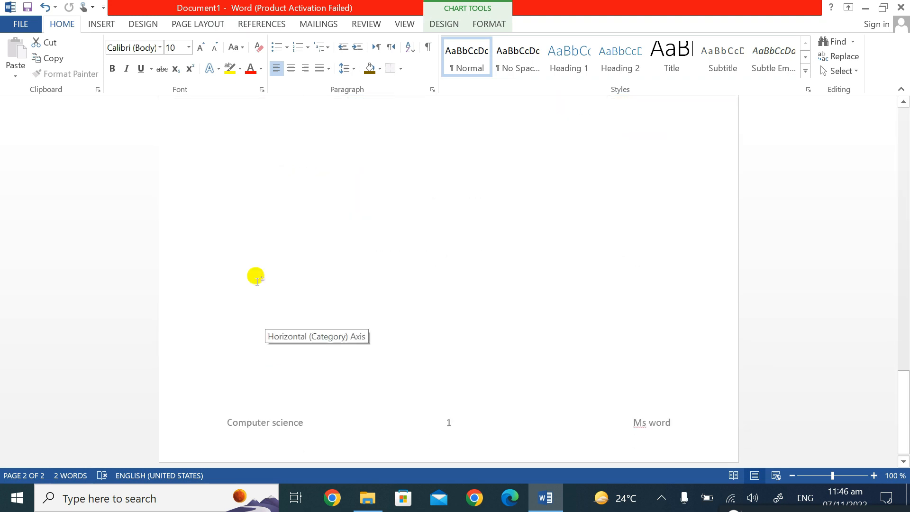
pyautogui.click(247, 203)
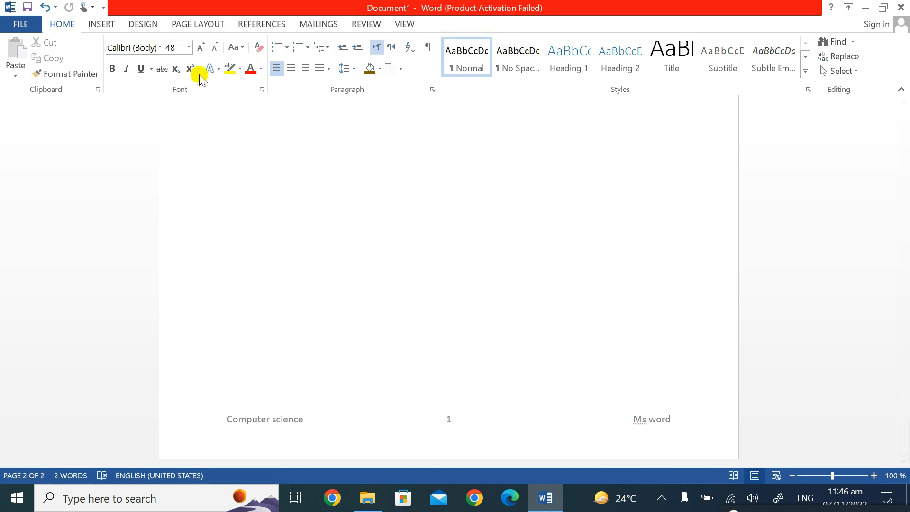
pyautogui.click(188, 47)
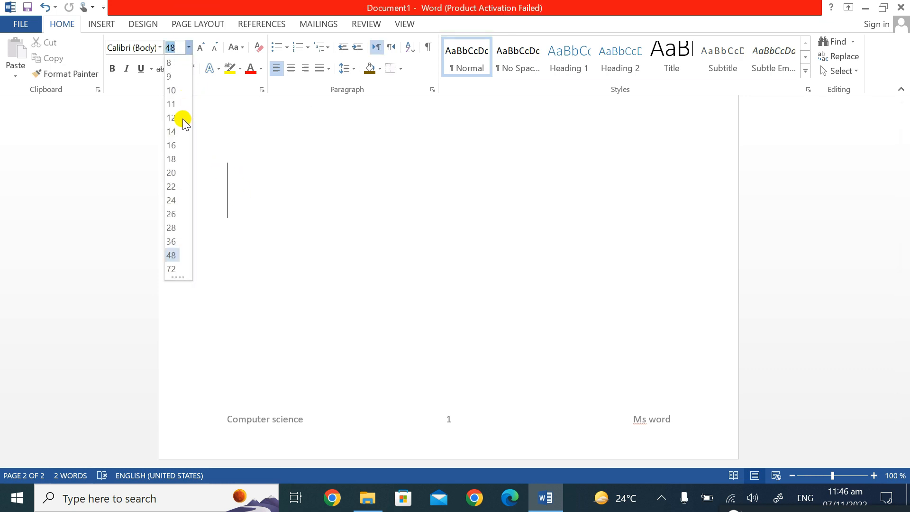
pyautogui.click(177, 158)
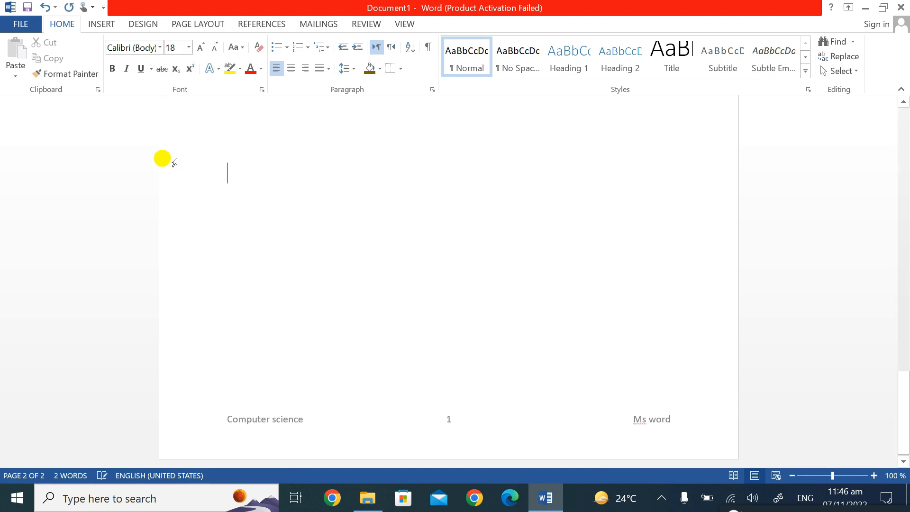
# - Write the sentence "MS word is a word processing software." below the chart
pyautogui.write('MSs')
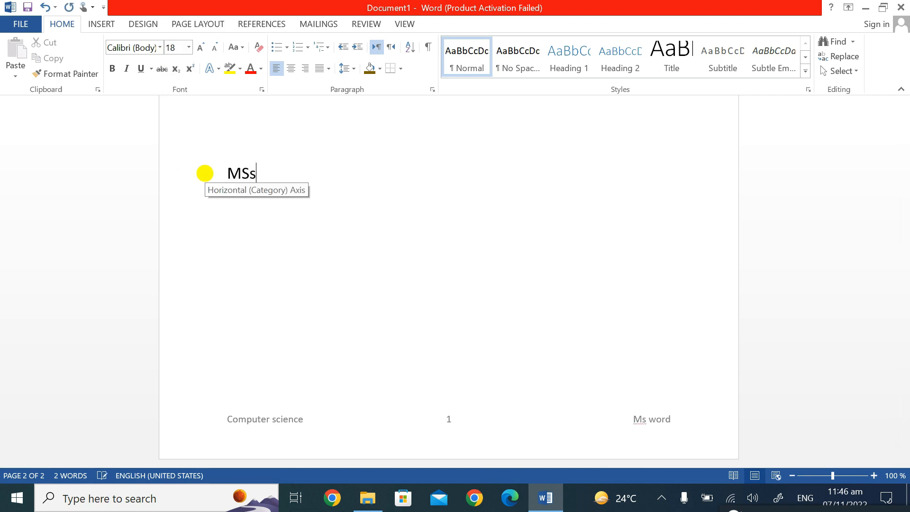
pyautogui.press('BackSpace')
pyautogui.write('word is a word pri')
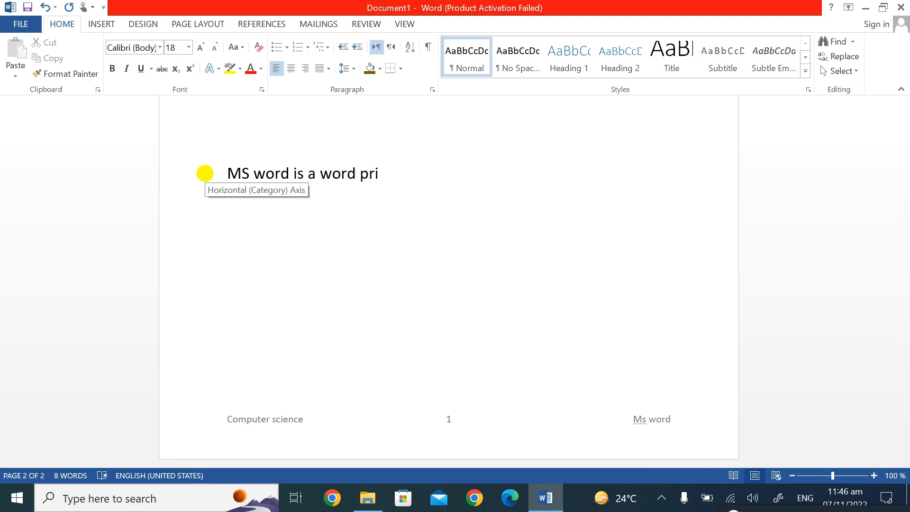
pyautogui.press('BackSpace')
pyautogui.write('ocessing software')
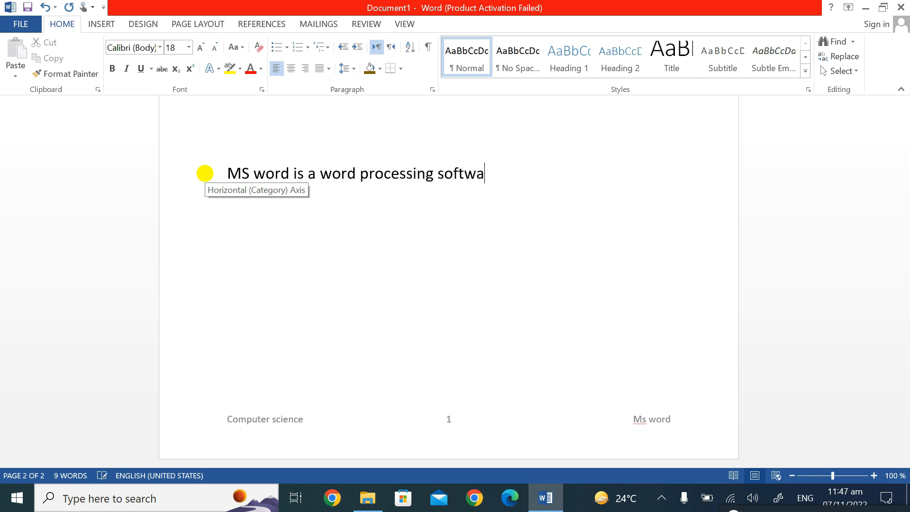
pyautogui.click(311, 197)
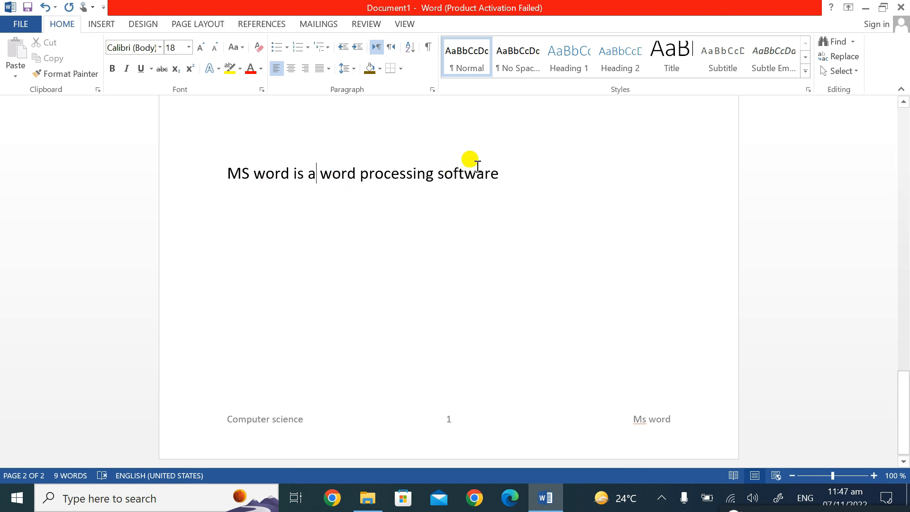
pyautogui.click(501, 175)
pyautogui.write('.')
# - Copy the whole sentence "MS word is a word processing software." to the clipboard
pyautogui.moveTo(226, 173); pyautogui.dragTo(497, 179)
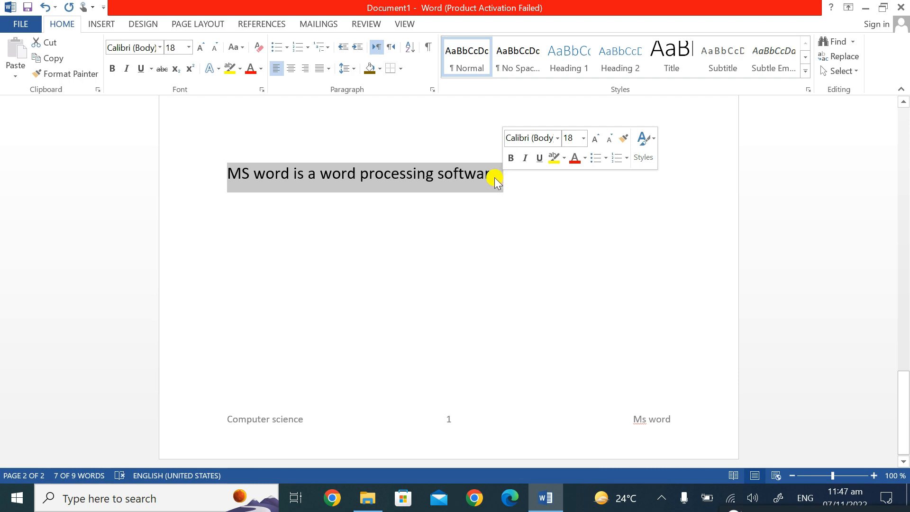
pyautogui.rightClick(302, 173)
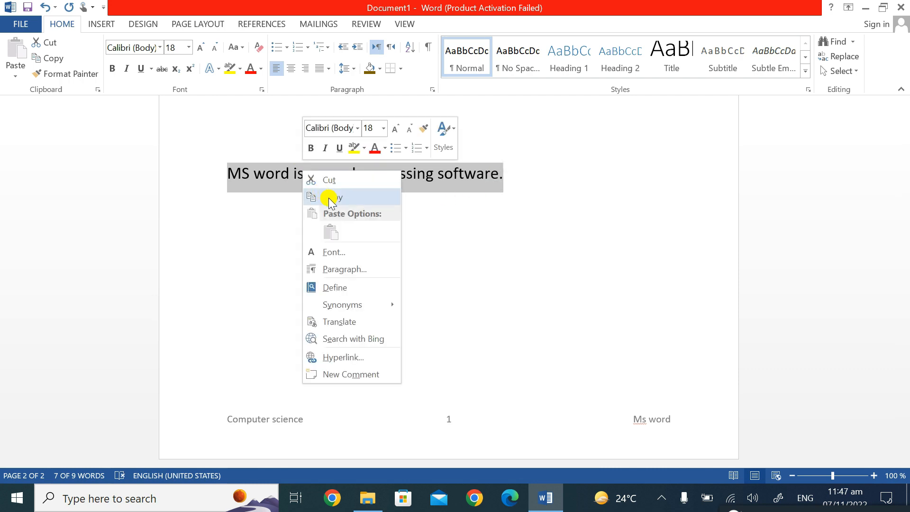
pyautogui.click(275, 218)
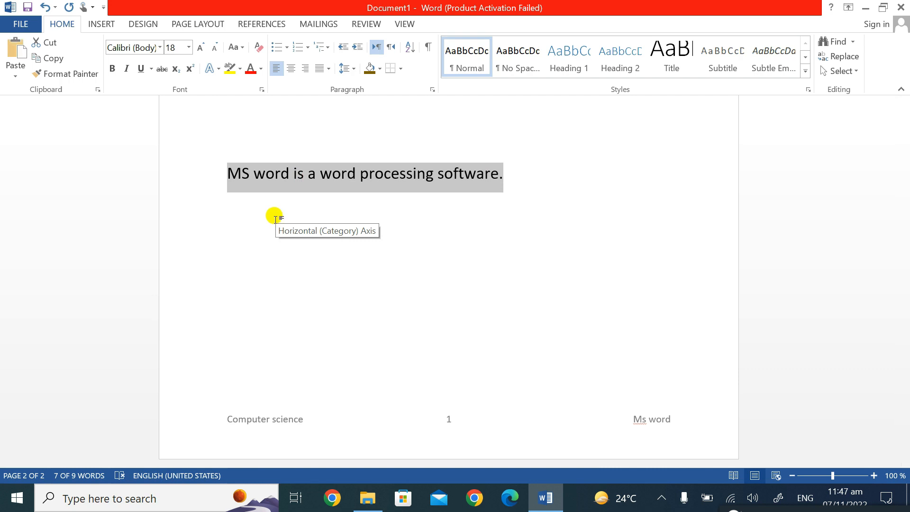
# - Paste the copied sentence three times below the original on page 2, each copy on its own new line
pyautogui.click(503, 170)
pyautogui.press('Return')
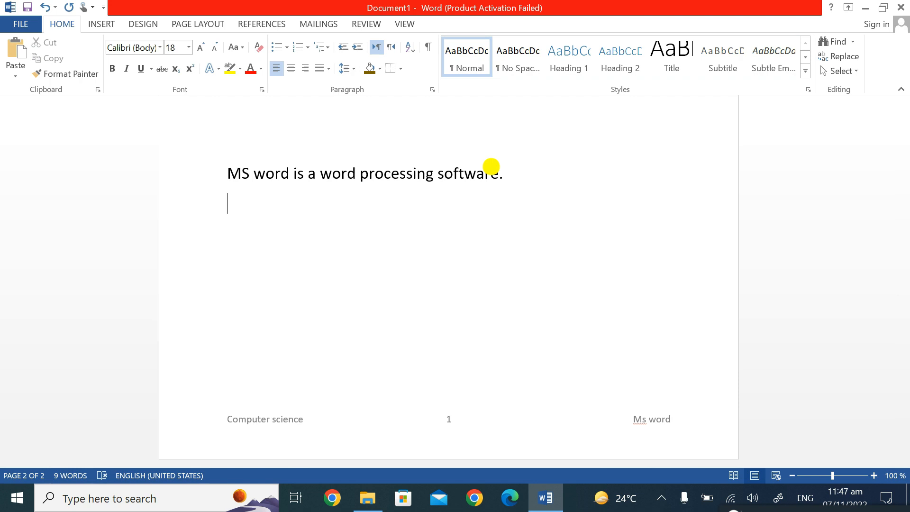
pyautogui.rightClick(266, 189)
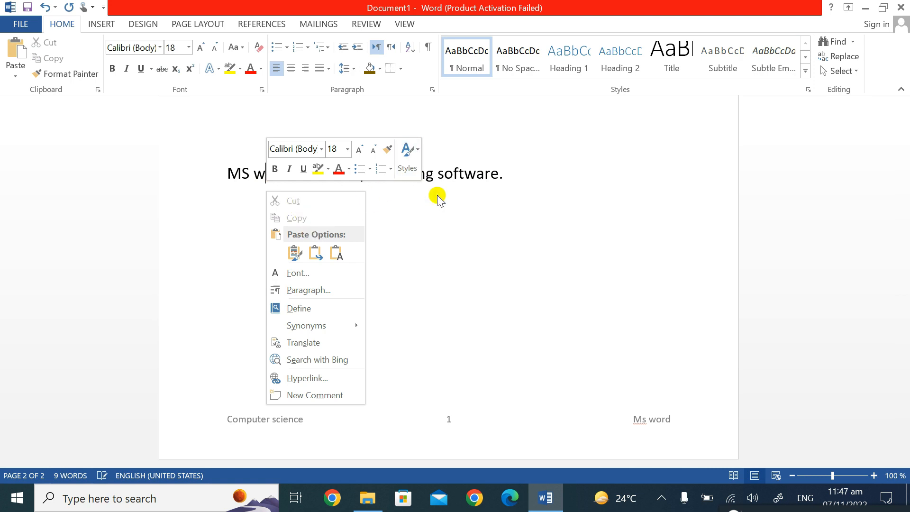
pyautogui.click(494, 265)
pyautogui.click(521, 170)
pyautogui.press('Return')
pyautogui.hotkey('ctrl', 'v')
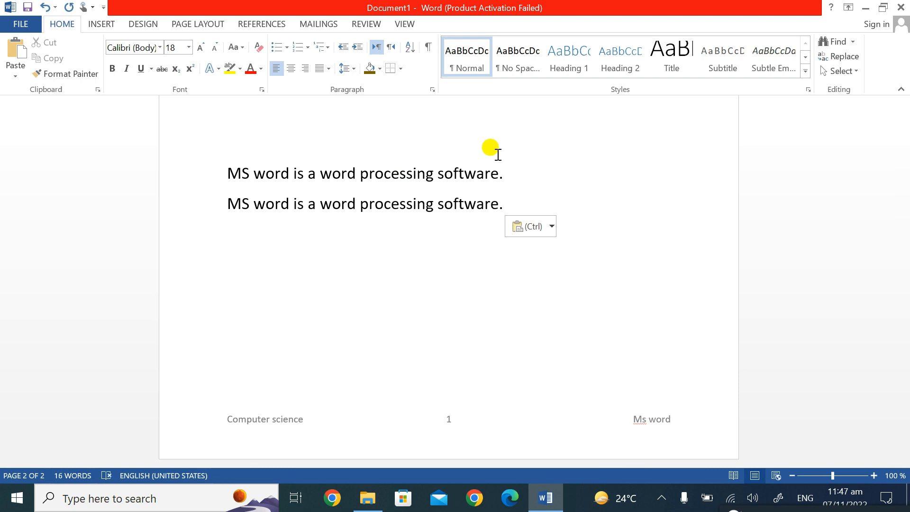
pyautogui.press('Return')
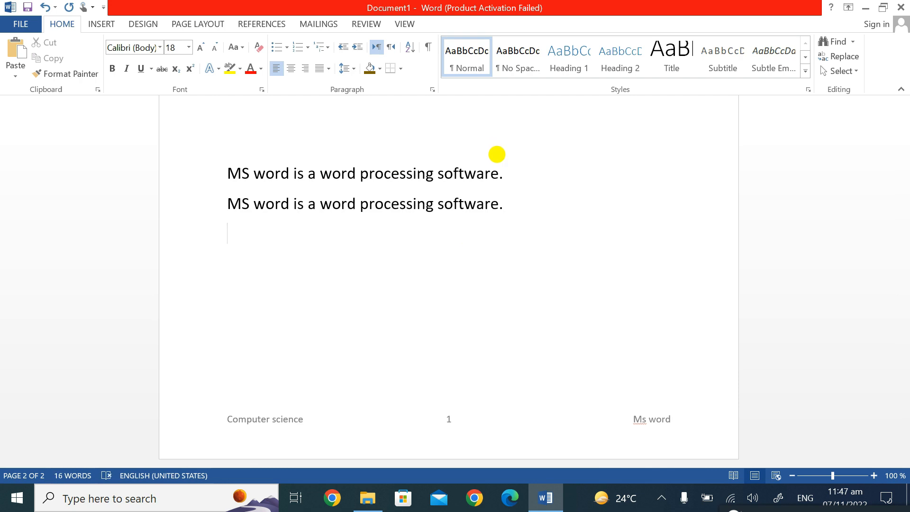
pyautogui.hotkey('ctrl', 'v')
pyautogui.press('Return')
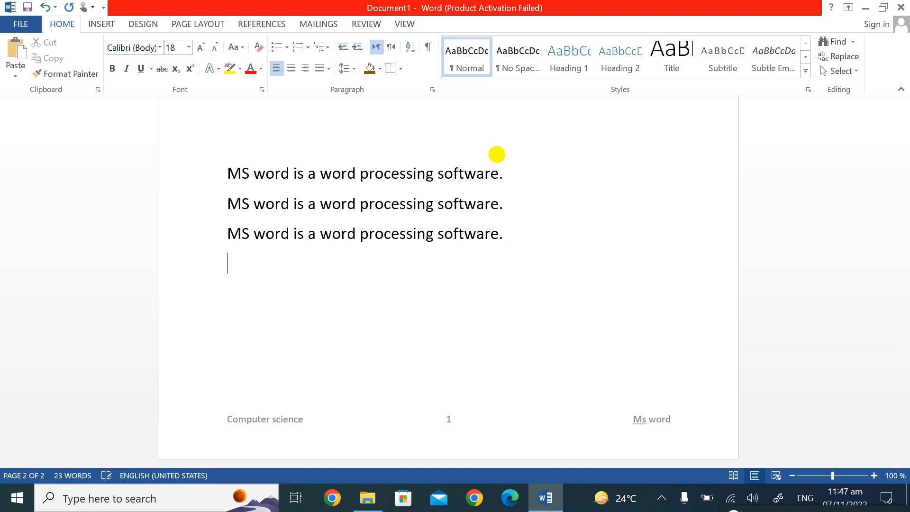
pyautogui.hotkey('ctrl', 'v')
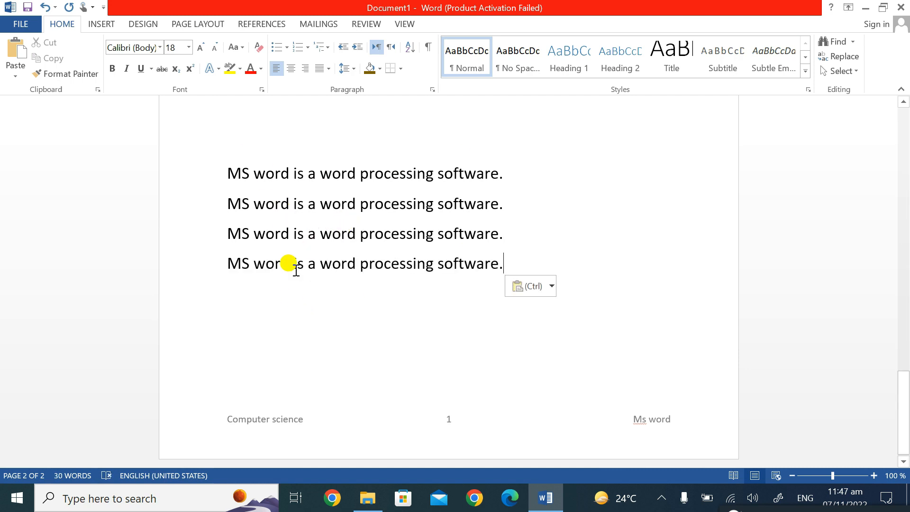
# - Delete the third sentence line on page 2 and paste the copied sentence on a new line below the remaining ones
pyautogui.tripleClick(321, 237)
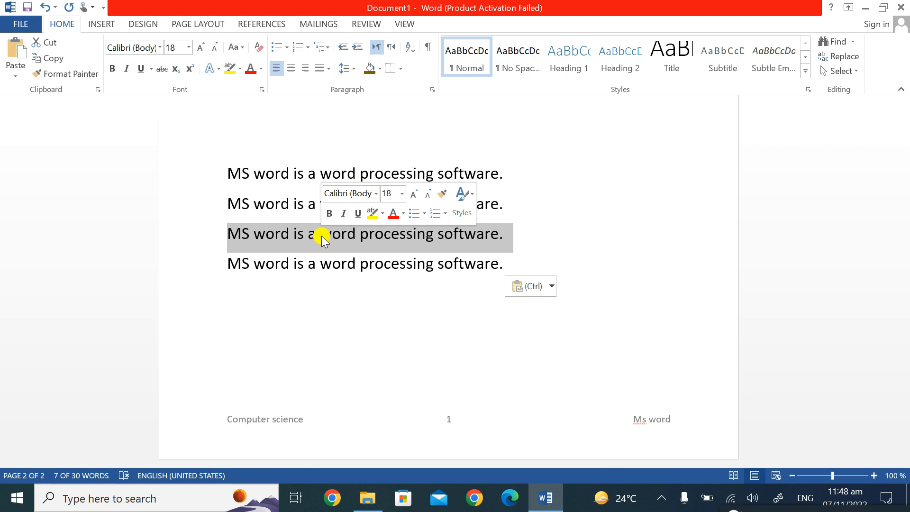
pyautogui.press('Delete')
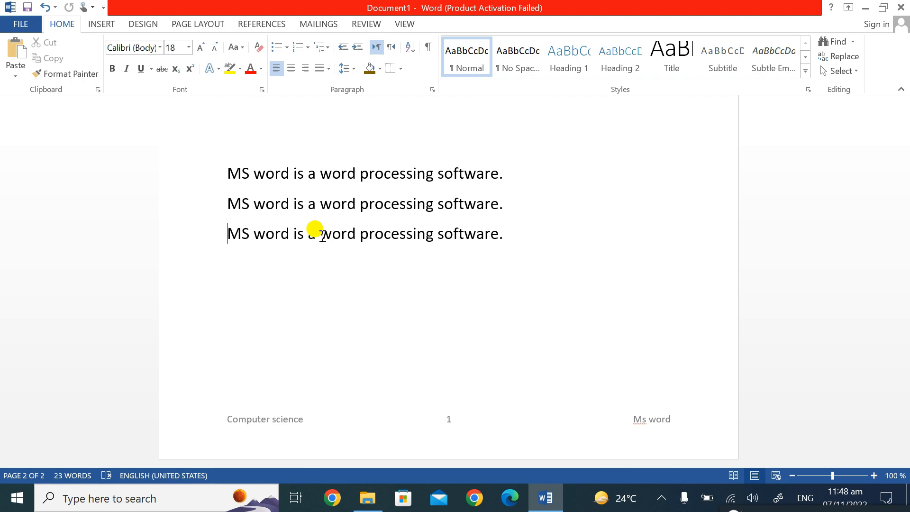
pyautogui.click(503, 233)
pyautogui.press('Return')
pyautogui.hotkey('ctrl', 'v')
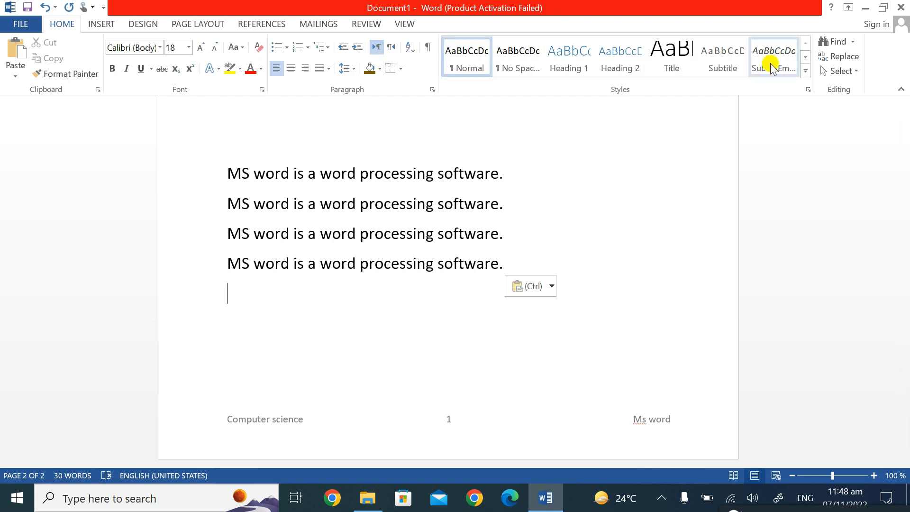
# - Set up a find-and-replace that looks for "word" and substitutes "MS", with the document search pane closed
pyautogui.click(853, 43)
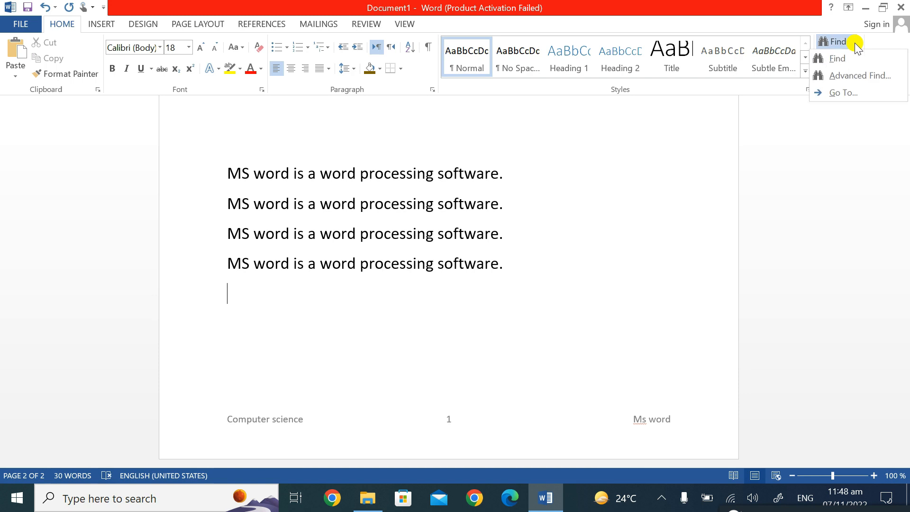
pyautogui.click(857, 56)
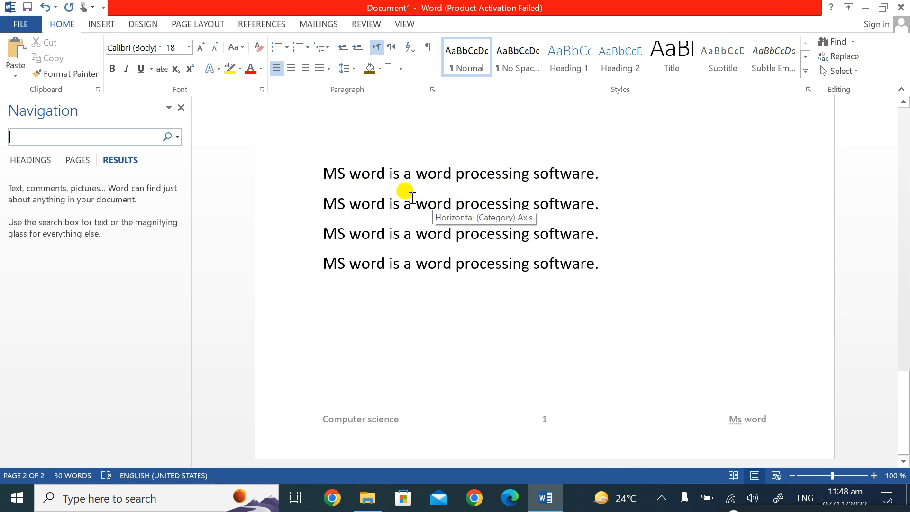
pyautogui.click(855, 57)
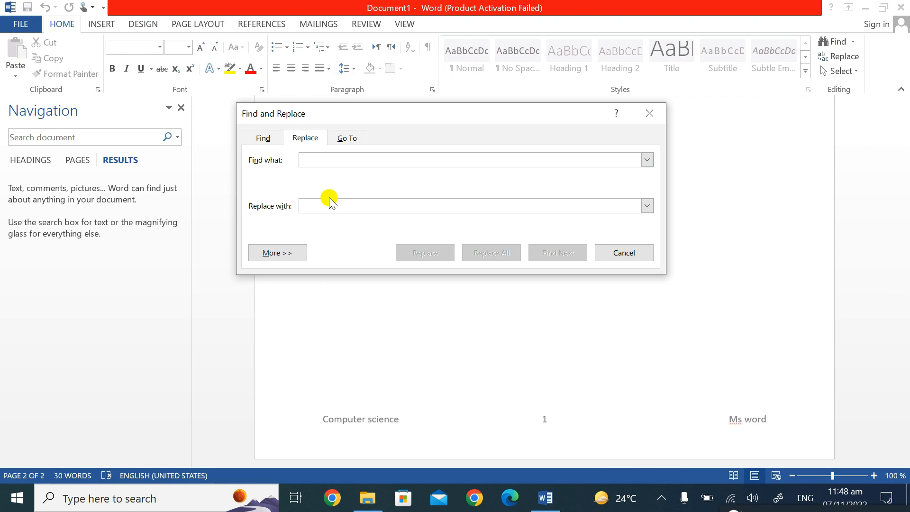
pyautogui.click(177, 112)
pyautogui.click(306, 162)
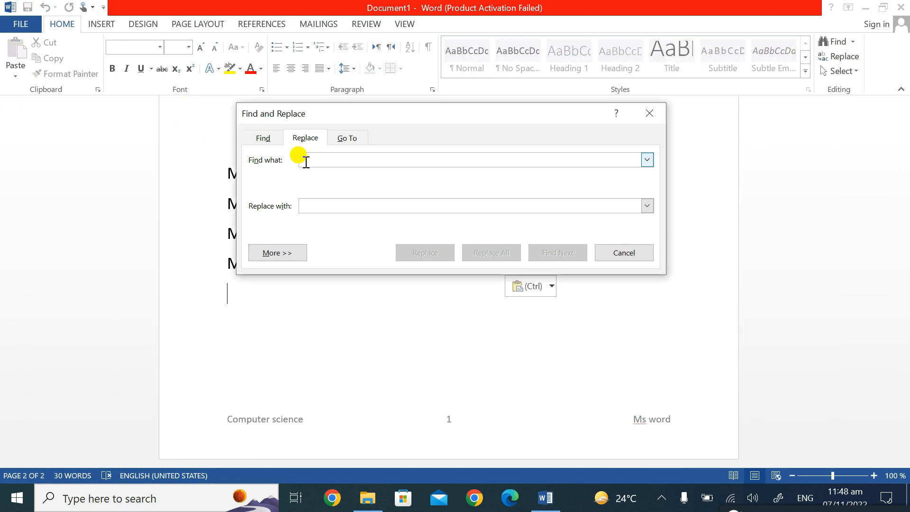
pyautogui.write('Ms')
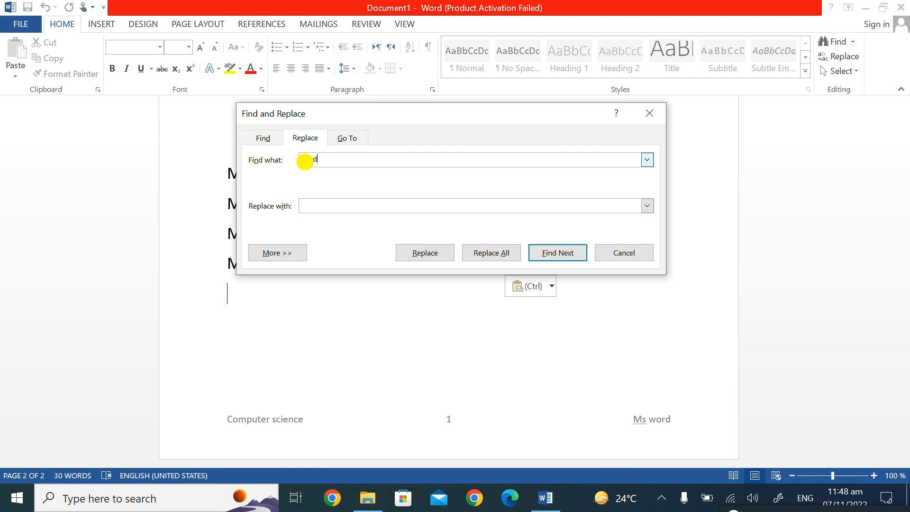
pyautogui.click(329, 205)
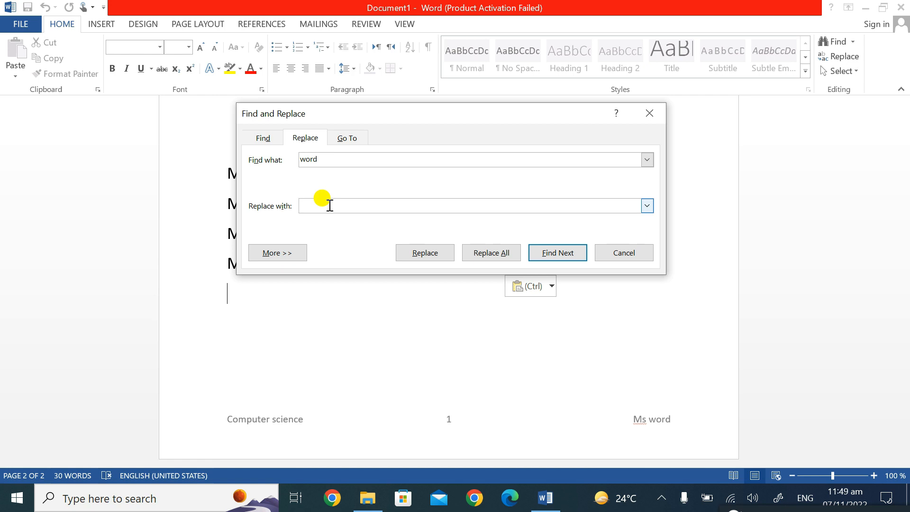
pyautogui.write('MS')
# - Find the next occurrence of "word", replace all occurrences with "MS" and close the Find and Replace dialog
pyautogui.click(557, 254)
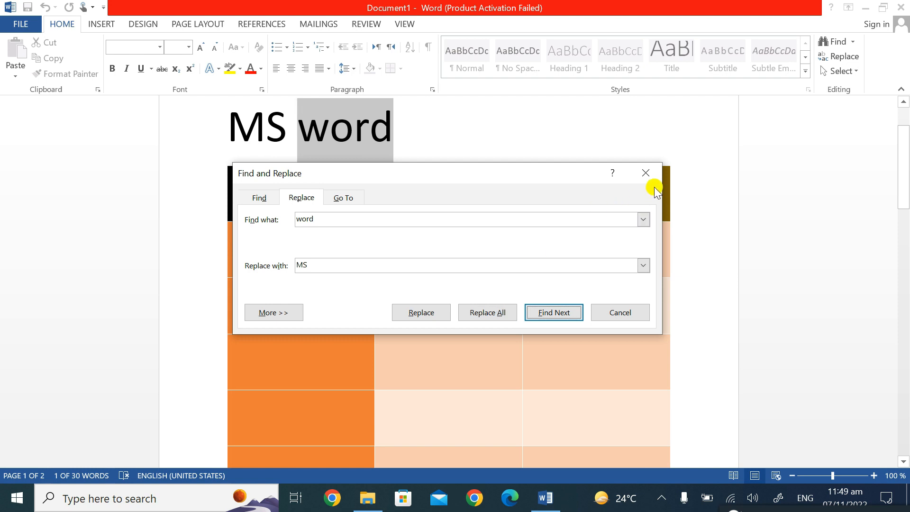
pyautogui.click(487, 314)
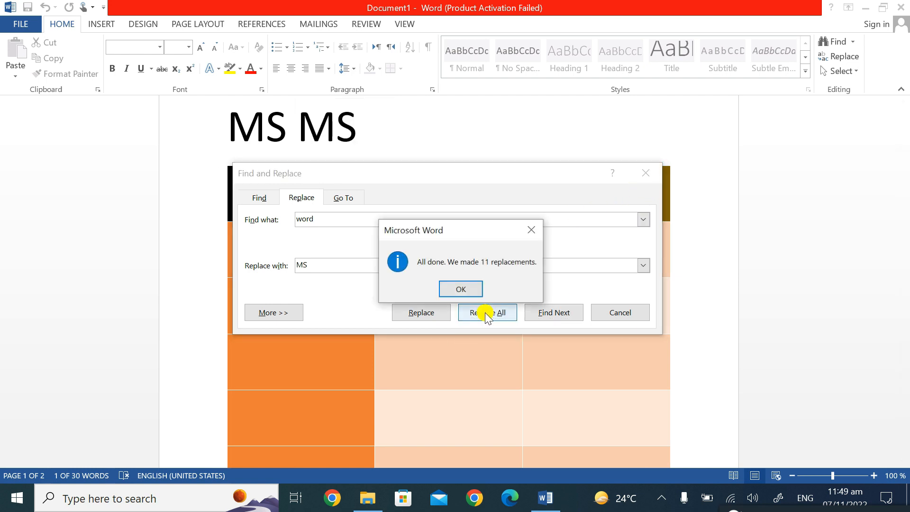
pyautogui.click(529, 229)
pyautogui.click(646, 173)
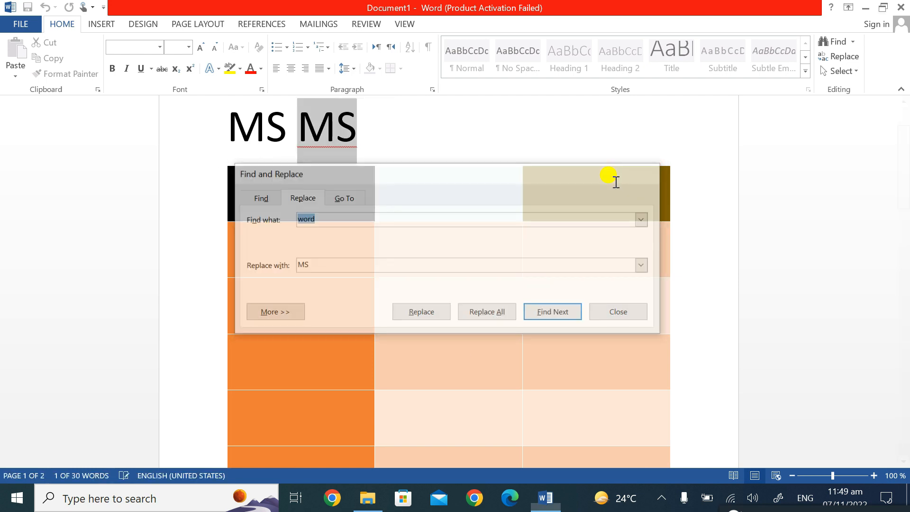
# - Check the replaced words in the sentences on page 2 and undo the replacement of all occurrences
pyautogui.scroll(-10, 431, 258)
pyautogui.scroll(-5, 428, 271)
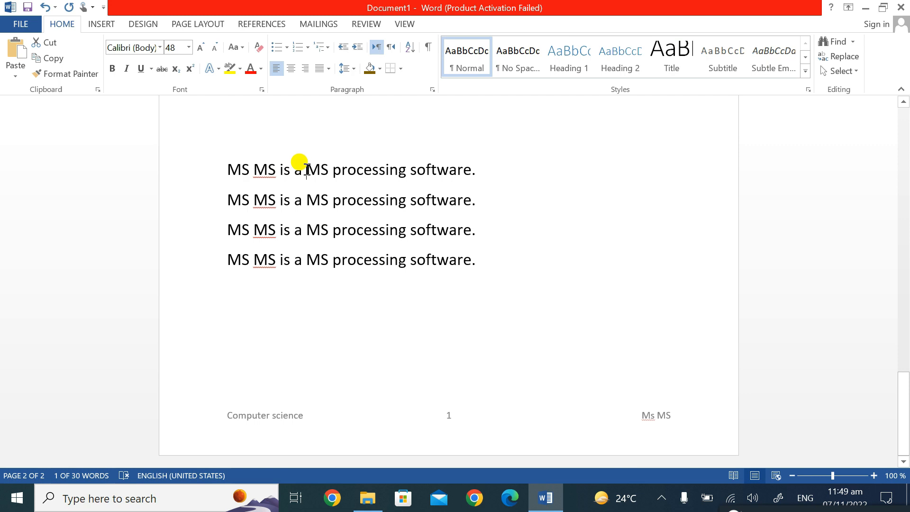
pyautogui.moveTo(306, 171); pyautogui.dragTo(328, 168)
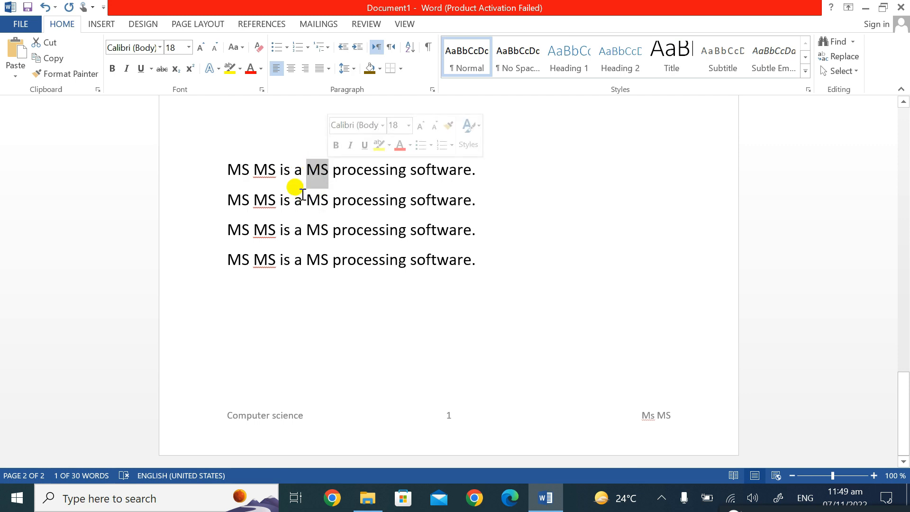
pyautogui.moveTo(306, 200); pyautogui.dragTo(326, 225)
pyautogui.click(332, 349)
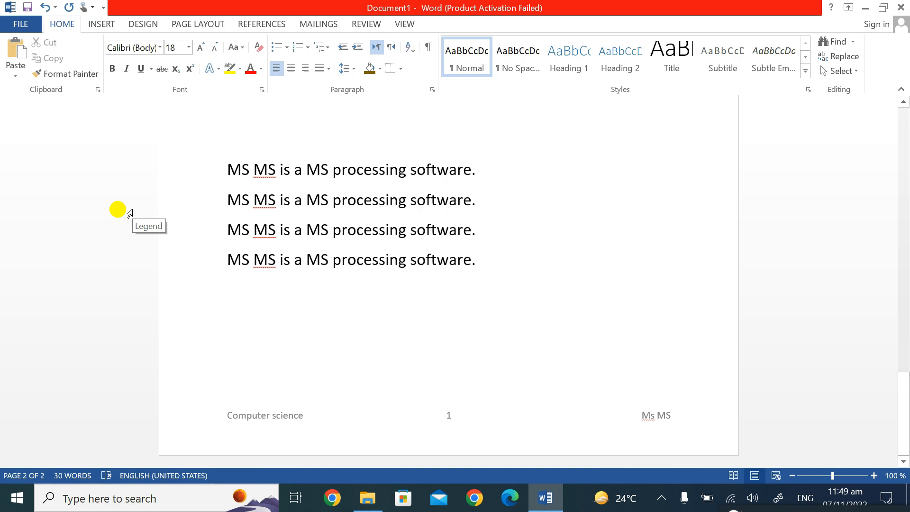
pyautogui.hotkey('ctrl', 'z')
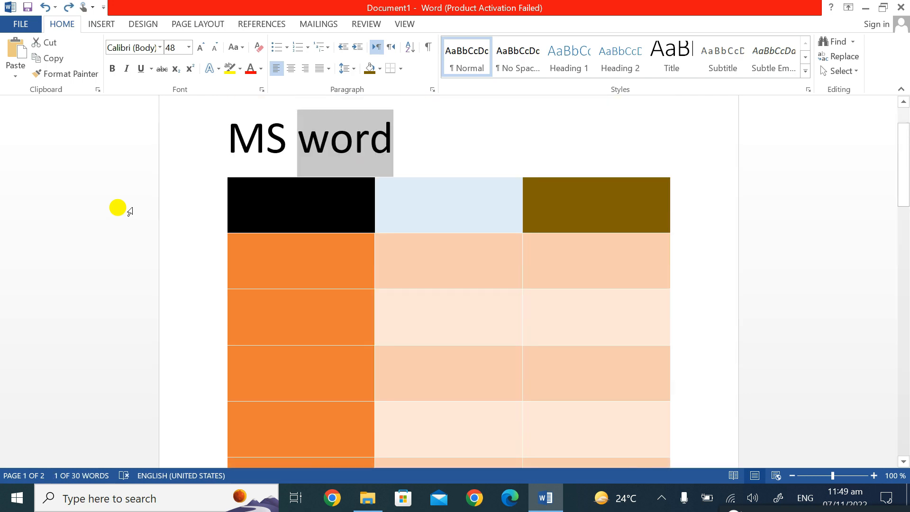
pyautogui.scroll(-15, 371, 255)
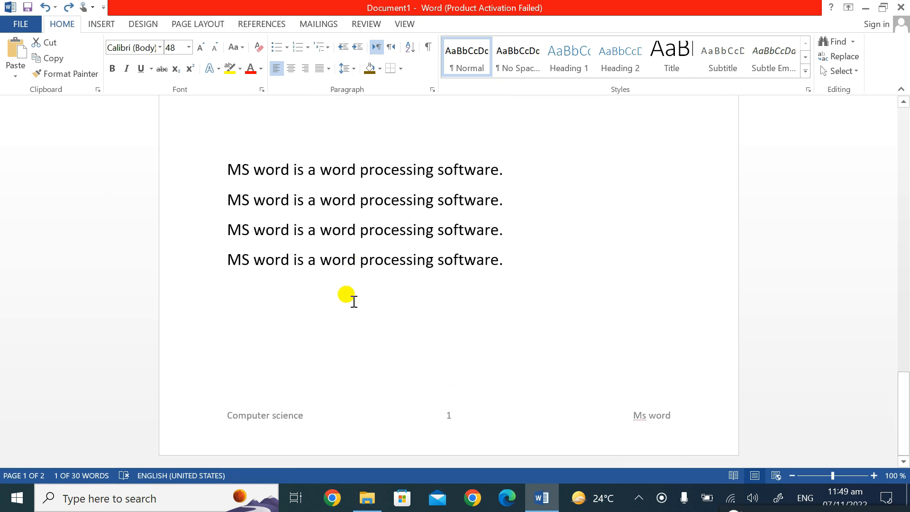
pyautogui.click(353, 301)
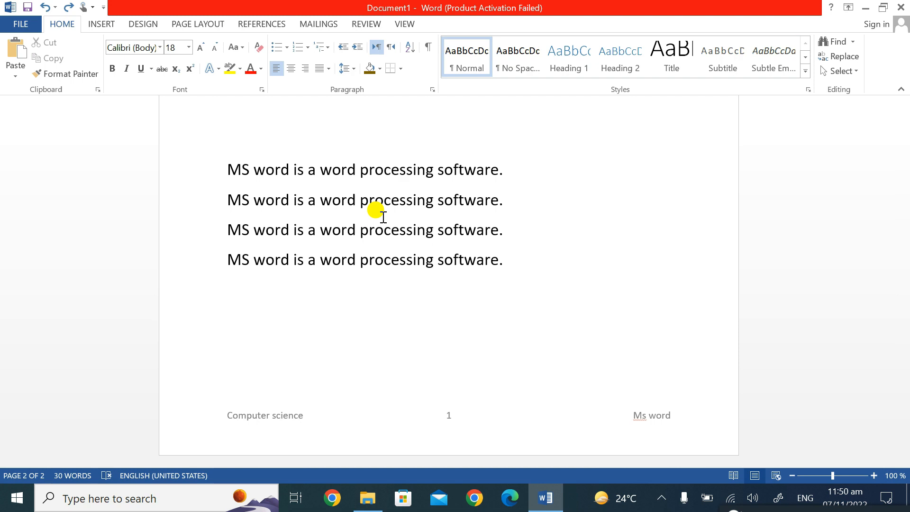
# - Redo the replacement of "word" with "MS" throughout the document, and undo it again
pyautogui.hotkey('ctrl', 'y')
pyautogui.scroll(-20, 424, 284)
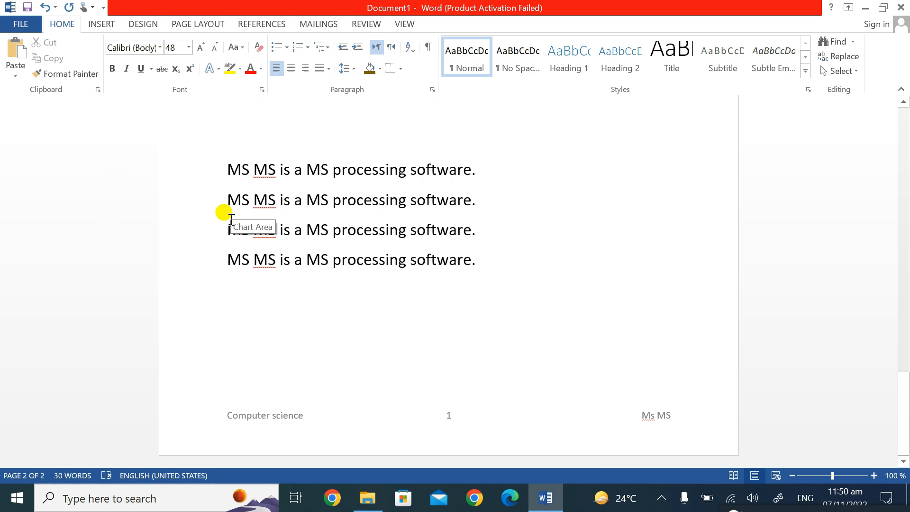
pyautogui.hotkey('ctrl', 'z')
pyautogui.scroll(-5, 370, 227)
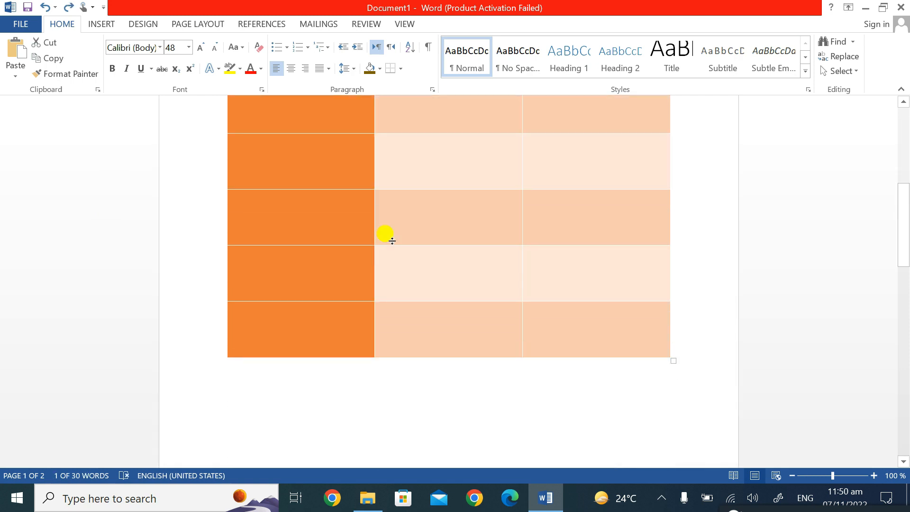
pyautogui.scroll(-12, 392, 240)
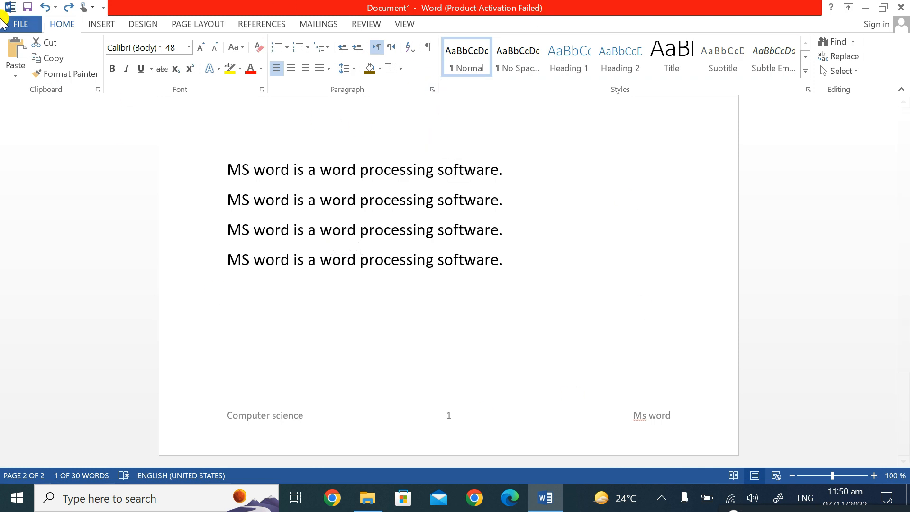
pyautogui.click(19, 24)
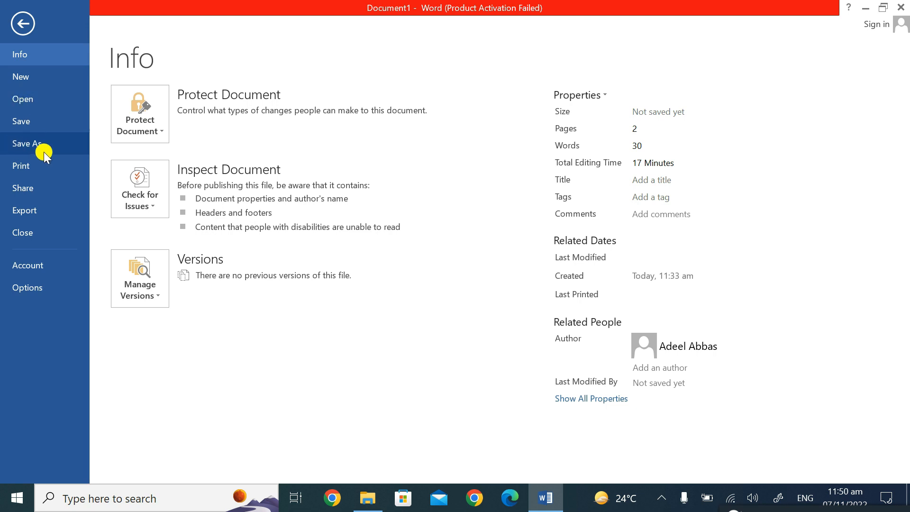
pyautogui.click(44, 144)
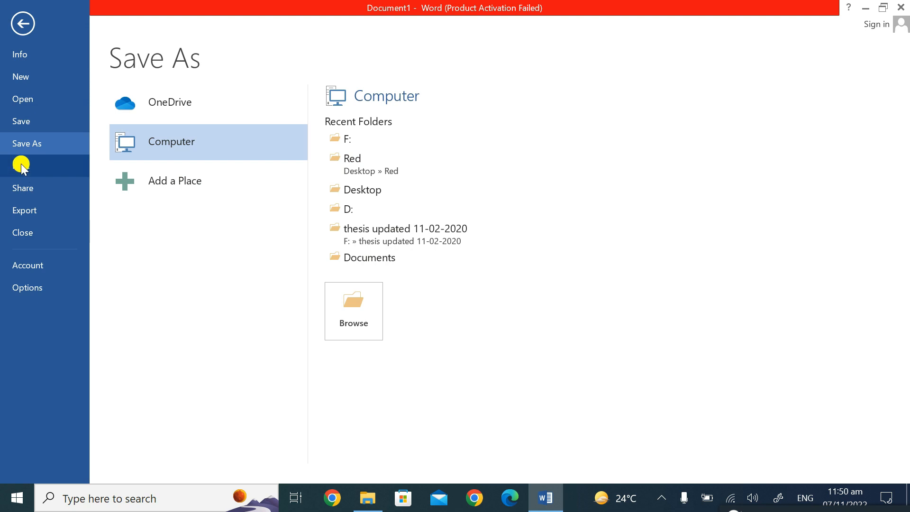
pyautogui.click(23, 24)
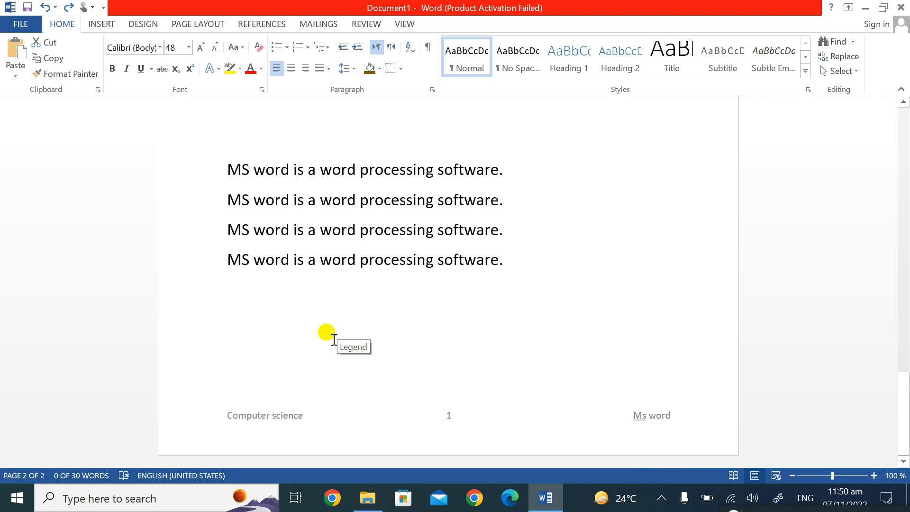
# - Save the document to the Desktop as a Word Document named "MS word"
pyautogui.hotkey('ctrl', 's')
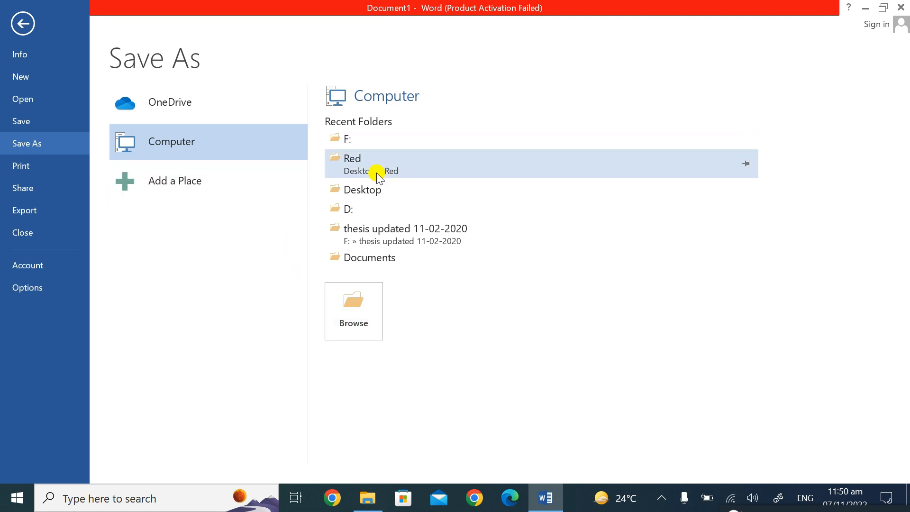
pyautogui.click(395, 189)
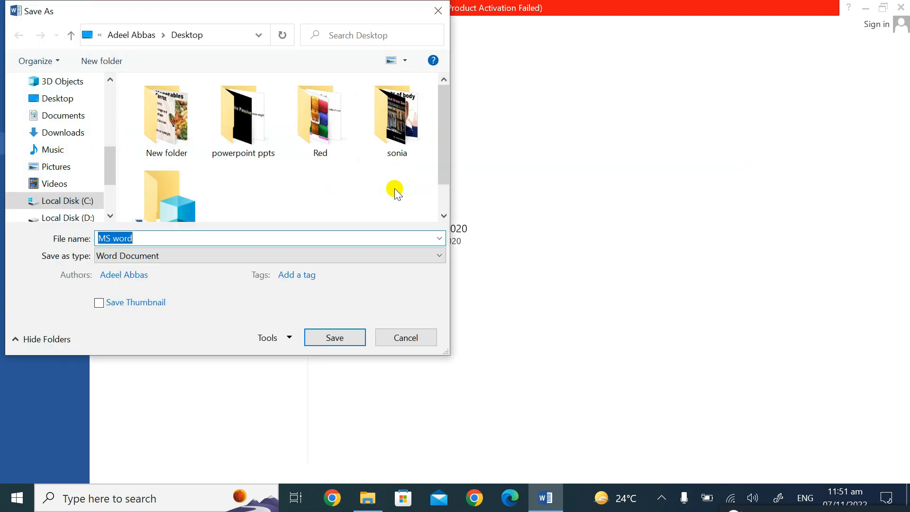
pyautogui.click(335, 338)
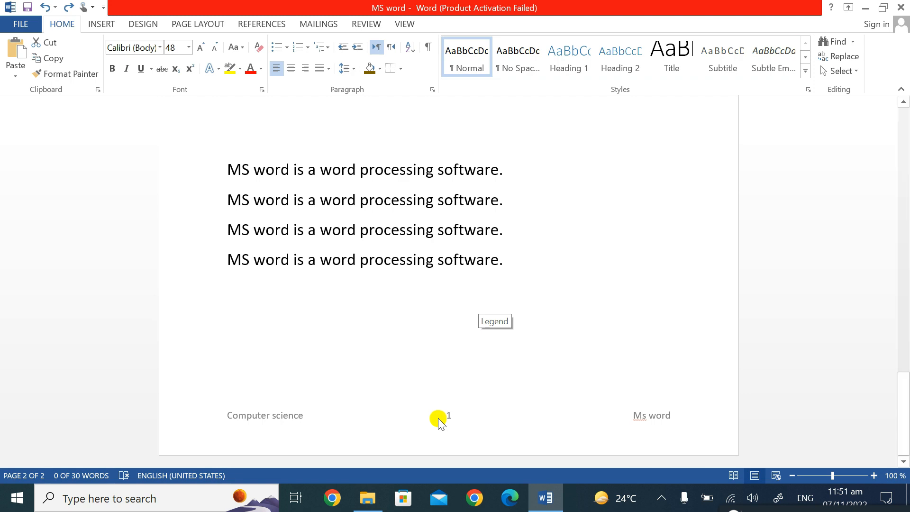
pyautogui.click(19, 24)
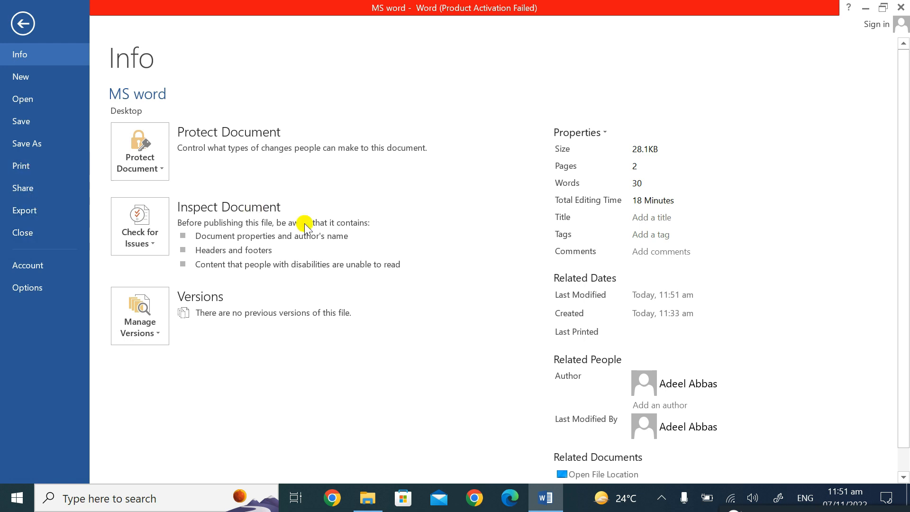
pyautogui.click(23, 24)
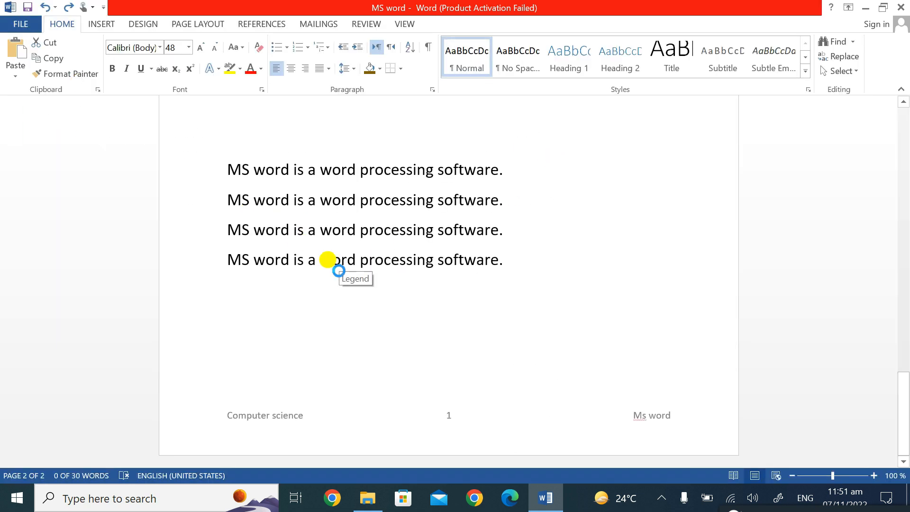
# - Review the print preview and the printer, page range, orientation, paper size and margin settings, and return to the document without printing
pyautogui.hotkey('ctrl', 'p')
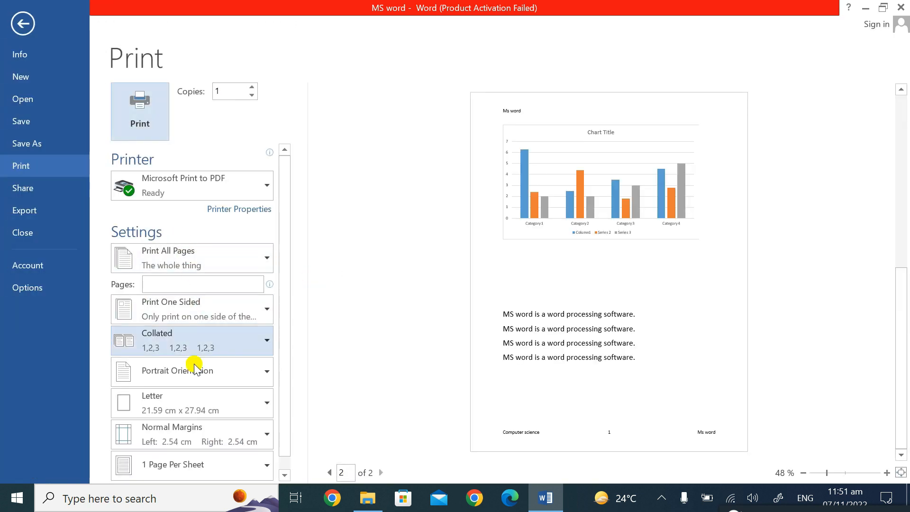
pyautogui.scroll(-1, 195, 360)
pyautogui.scroll(1, 192, 360)
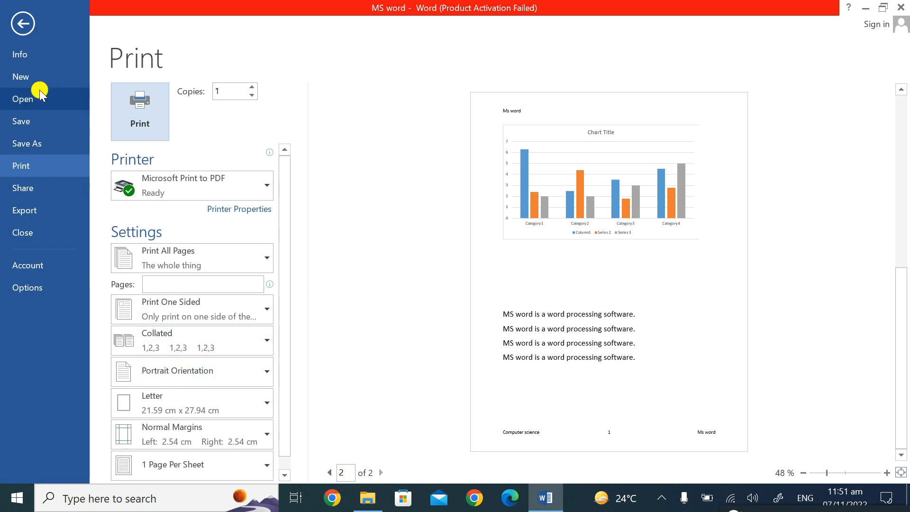
pyautogui.scroll(-1, 183, 254)
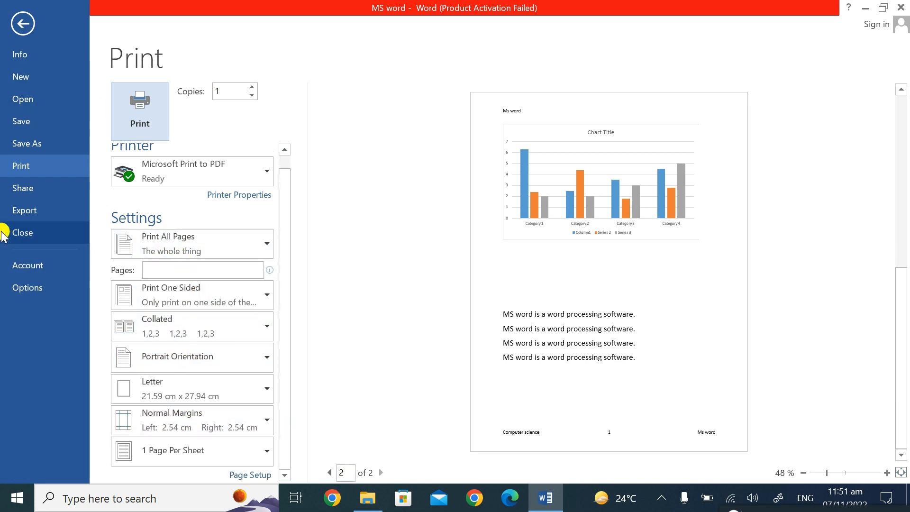
pyautogui.click(23, 23)
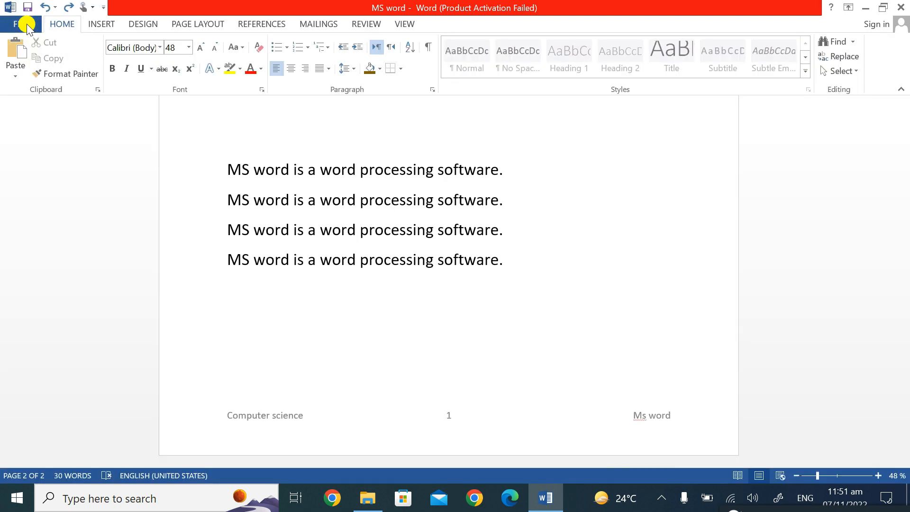
# - Look over the table on page 1 and place the cursor in the empty line above the sentences on page 2
pyautogui.scroll(-15, 423, 291)
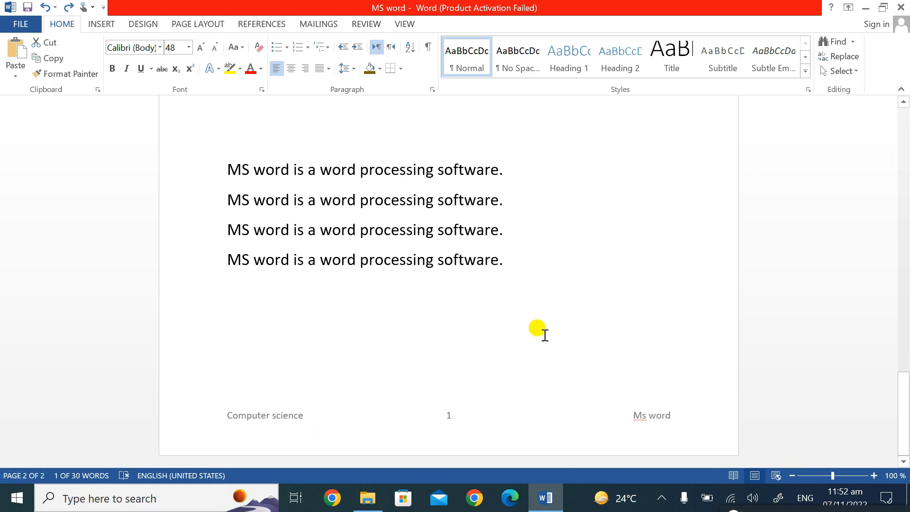
pyautogui.scroll(15, 508, 309)
pyautogui.scroll(2, 567, 180)
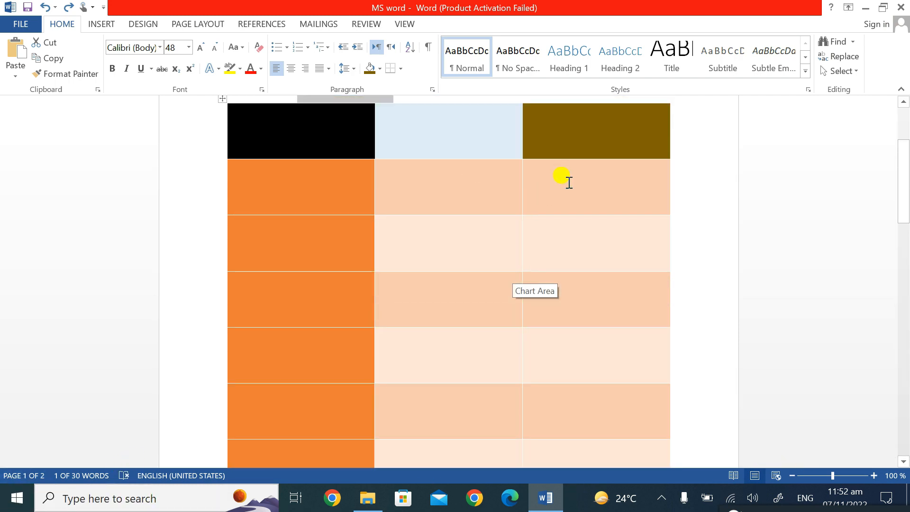
pyautogui.scroll(-15, 567, 180)
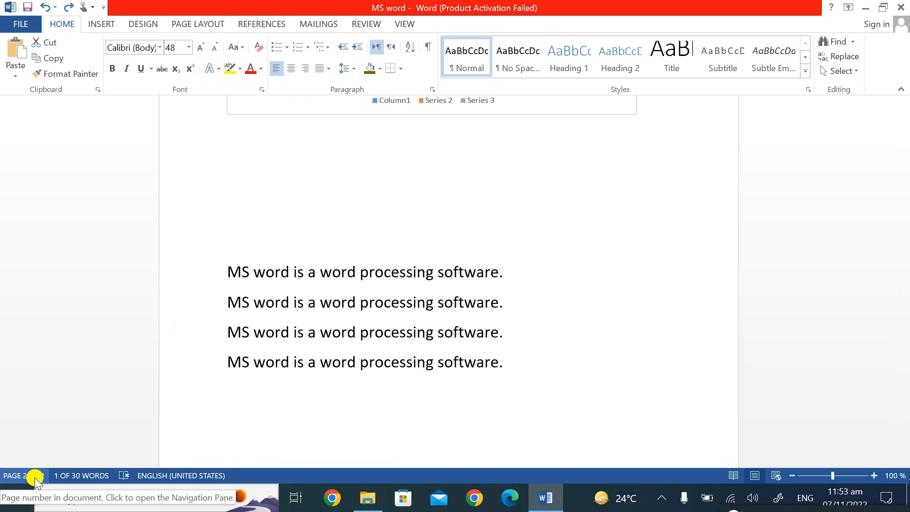
pyautogui.click(321, 237)
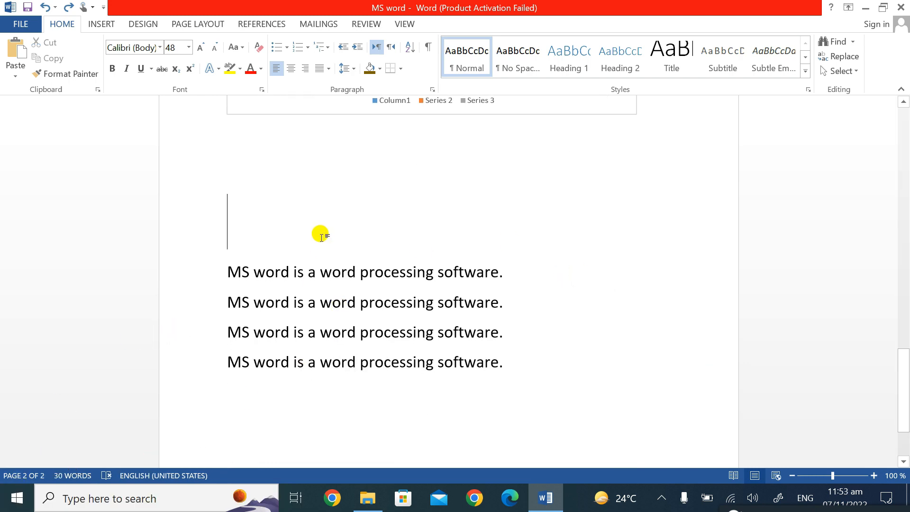